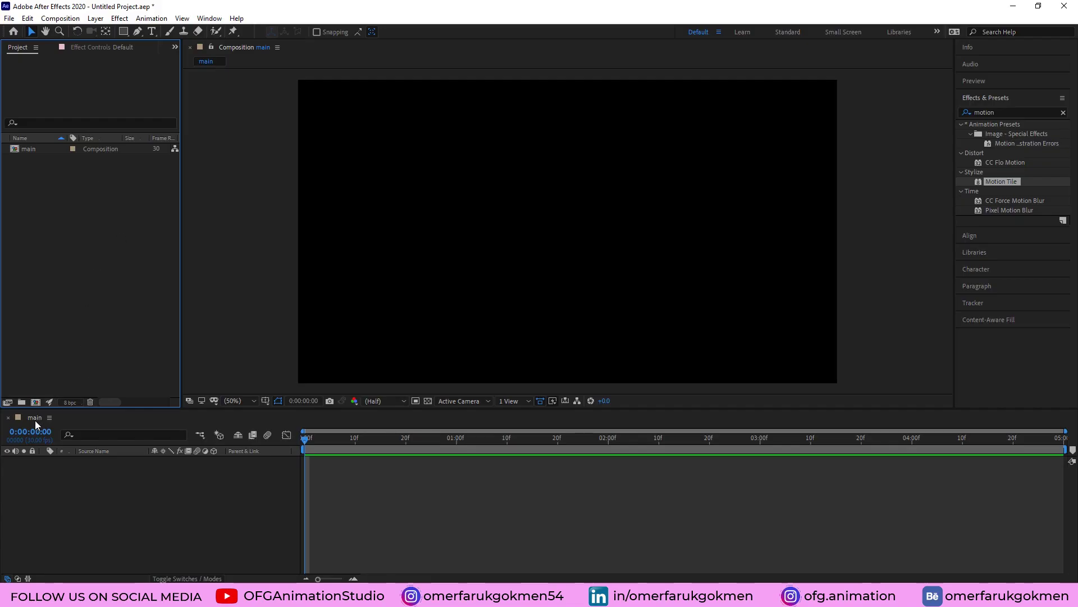
- Check the main composition's settings and cancel without changes
{"action": "left_click", "coordinate": [22, 149]}
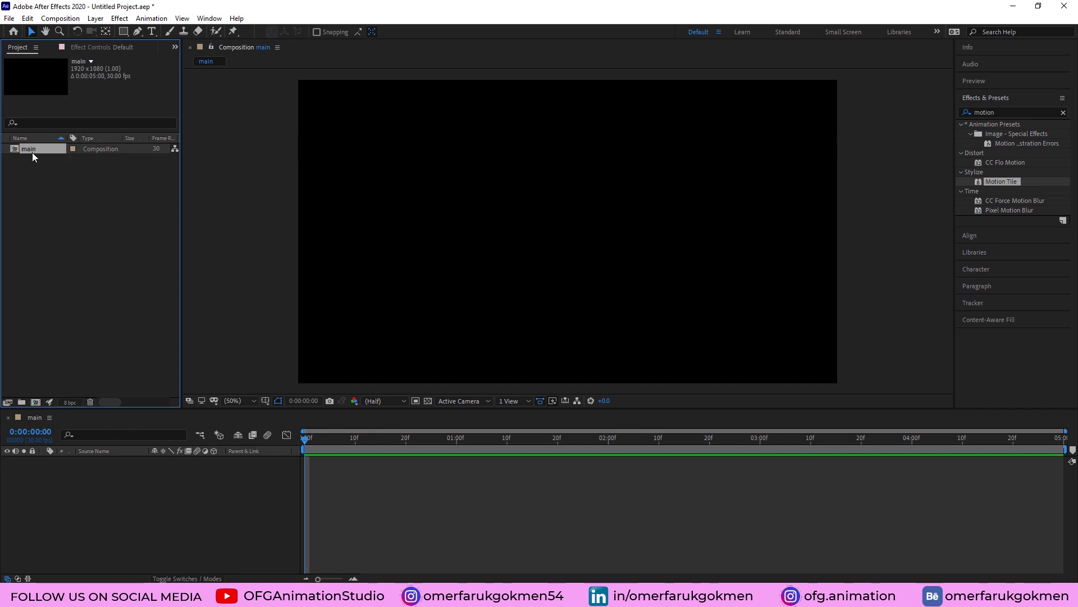
{"action": "key", "text": "ctrl+k"}
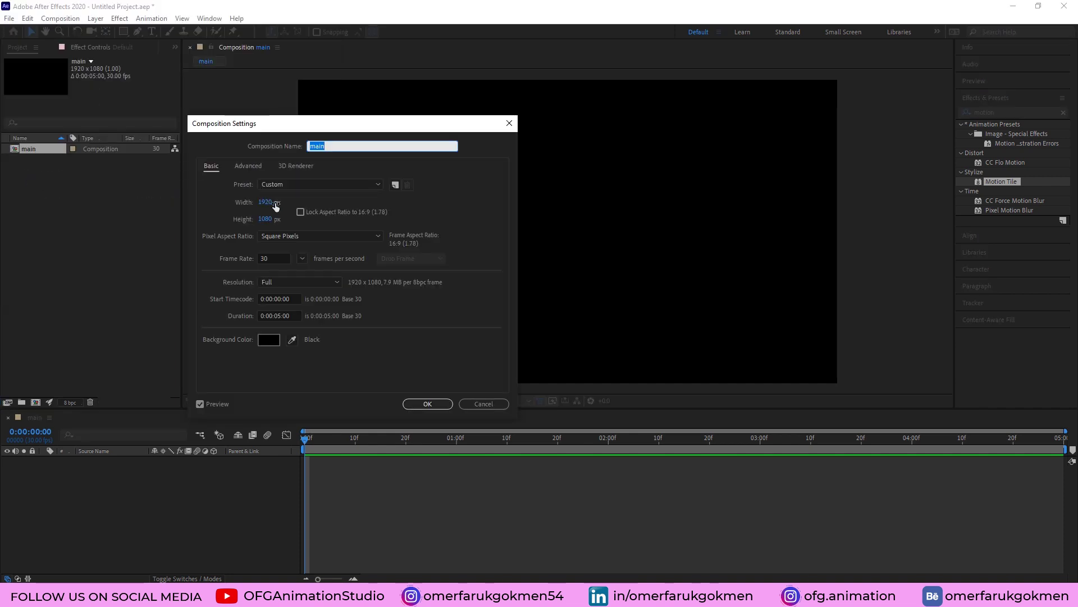
{"action": "double_click", "coordinate": [271, 259]}
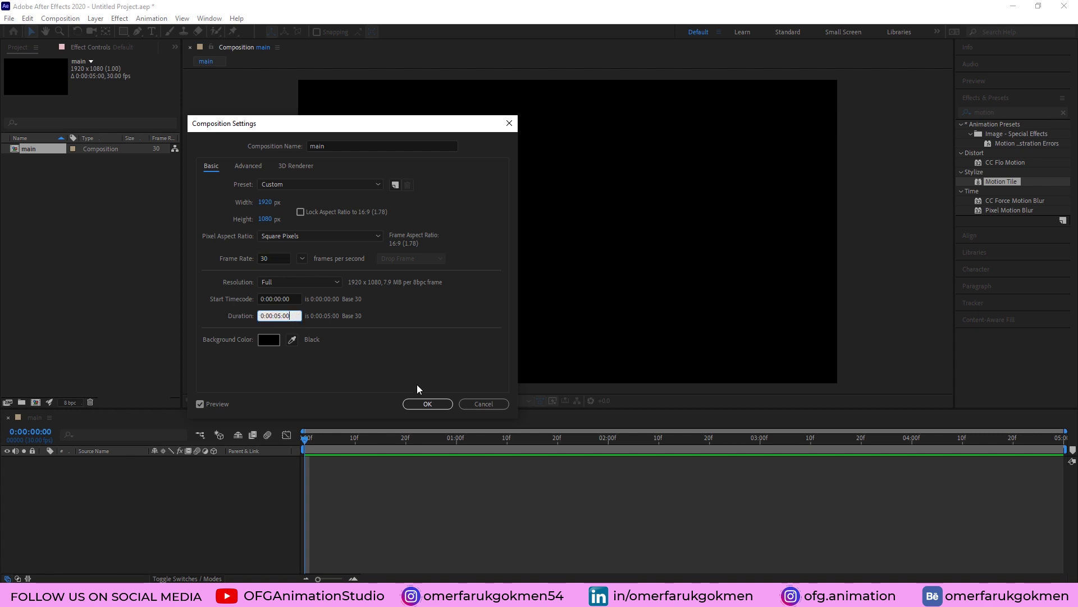
{"action": "left_click", "coordinate": [427, 403]}
- Start a new composition with width and height both set to 100
{"action": "left_click", "coordinate": [36, 403]}
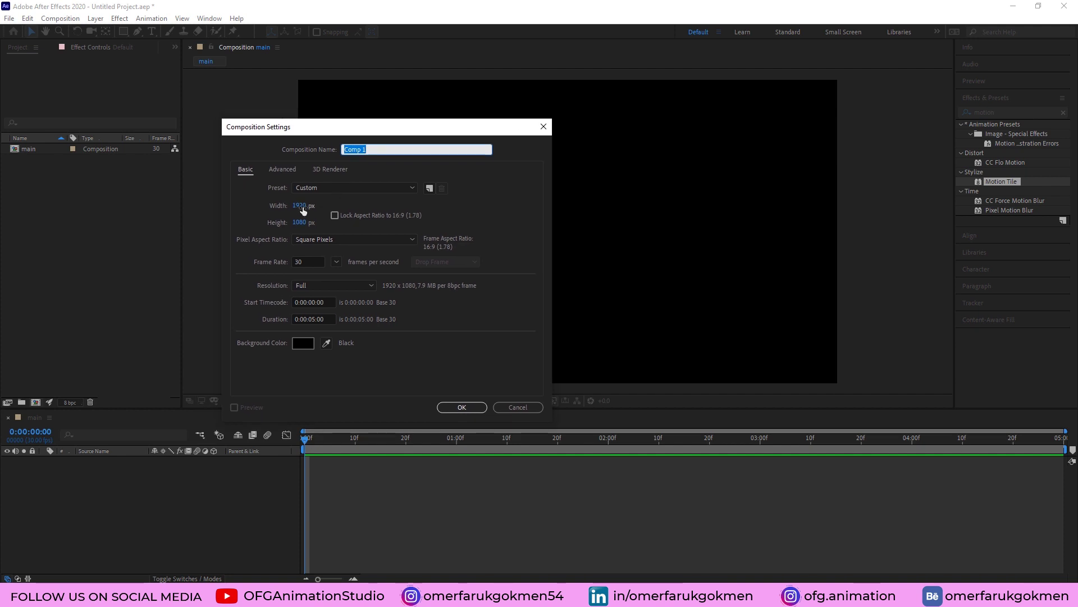
{"action": "left_click", "coordinate": [301, 206]}
{"action": "key", "text": "Tab"}
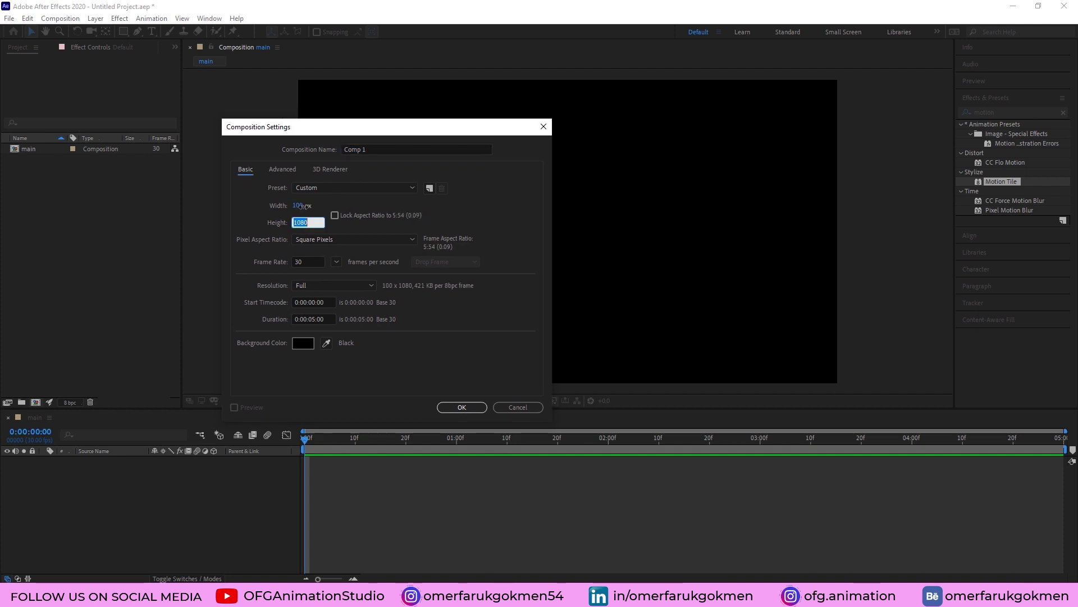
{"action": "type", "text": "100"}
{"action": "left_click", "coordinate": [329, 318]}
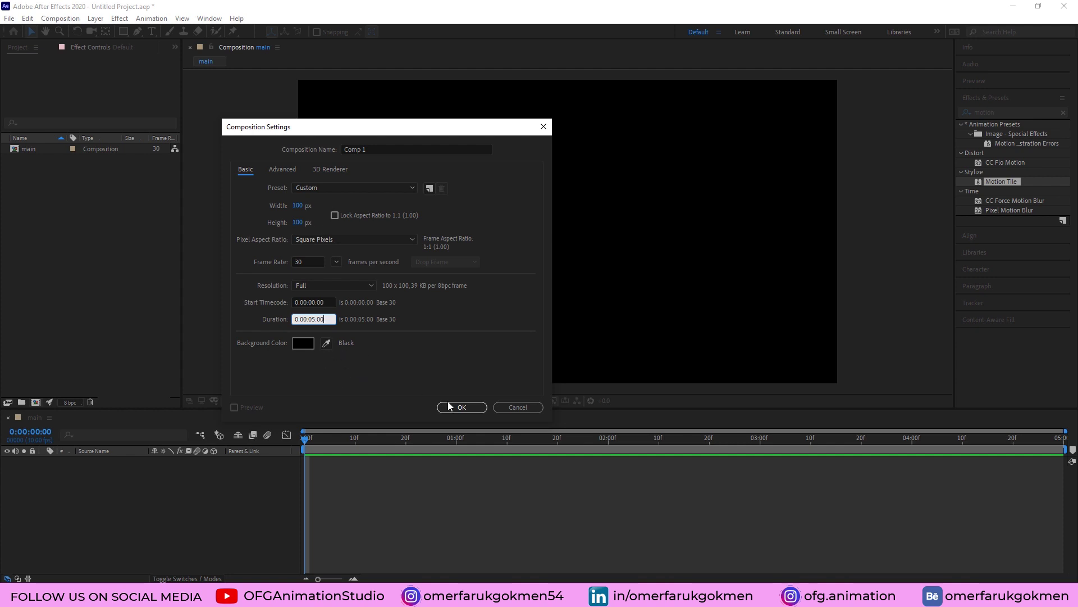
- Create the 100×100 composition and draw a rectangle centred in its frame
{"action": "left_click", "coordinate": [452, 407]}
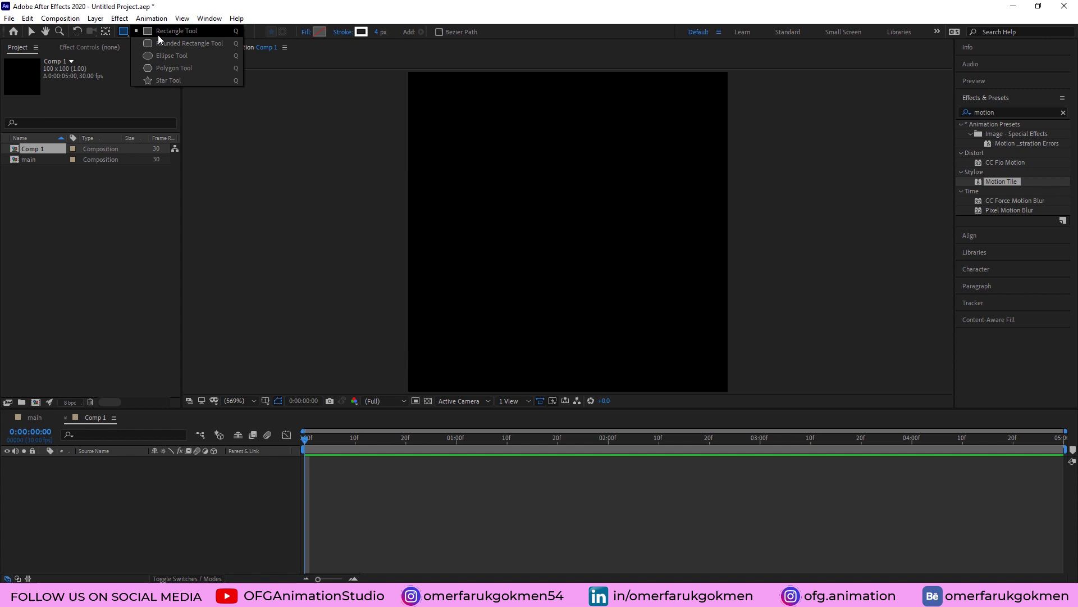
{"action": "left_click_drag", "start_coordinate": [125, 32], "coordinate": [161, 42]}
{"action": "scroll", "coordinate": [505, 253], "scroll_direction": "down", "scroll_amount": 1}
{"action": "mouse_move", "coordinate": [477, 162]}
{"action": "left_mouse_down"}
{"action": "mouse_move", "coordinate": [611, 304]}
{"action": "mouse_move", "coordinate": [554, 244]}
{"action": "left_mouse_up"}
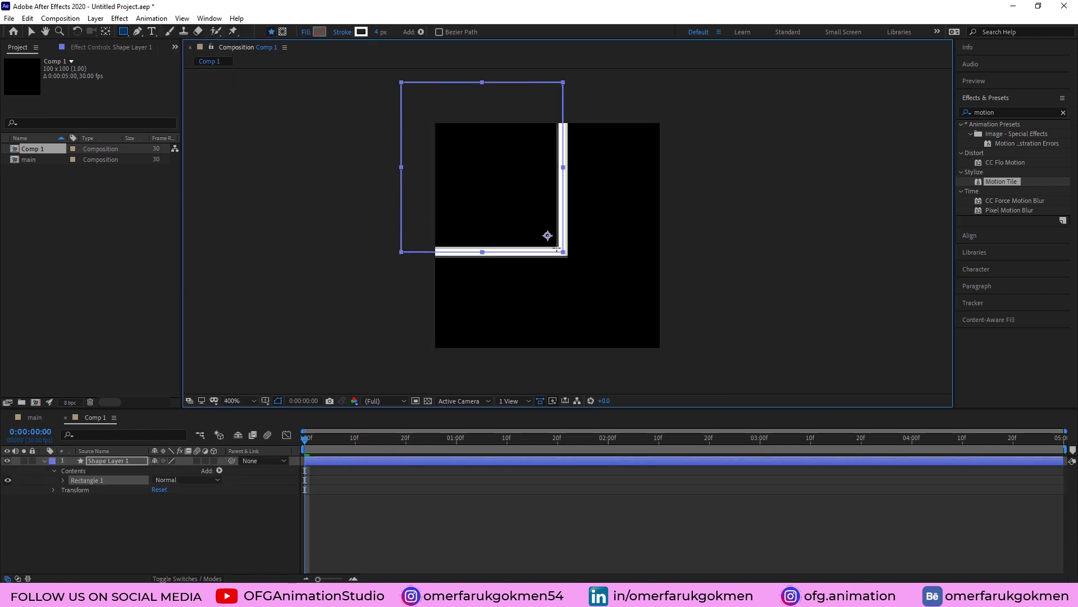
{"action": "left_click", "coordinate": [33, 31]}
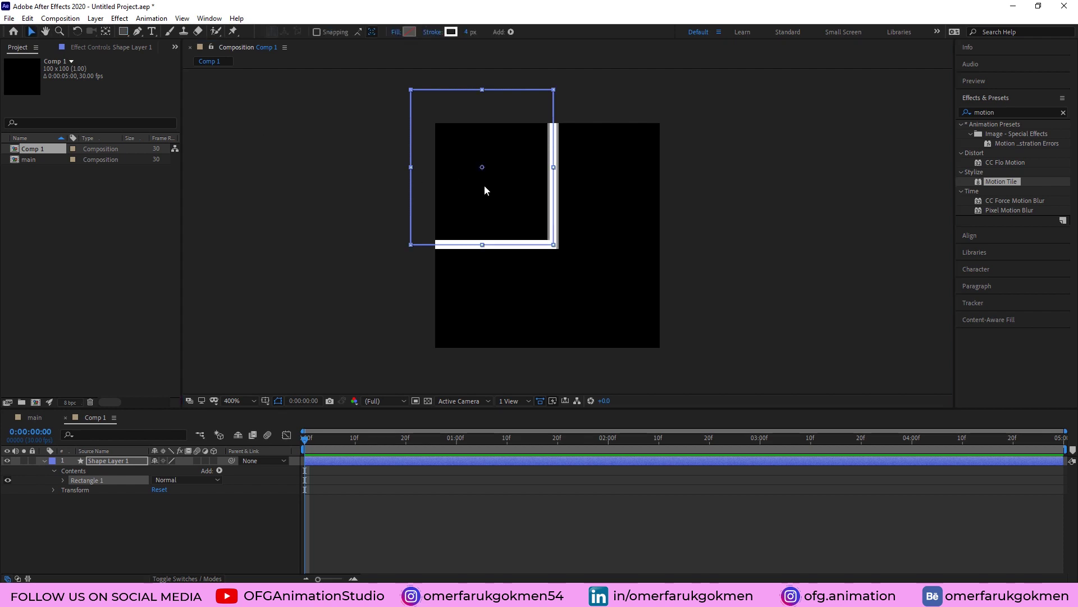
{"action": "left_click_drag", "start_coordinate": [481, 172], "coordinate": [544, 238]}
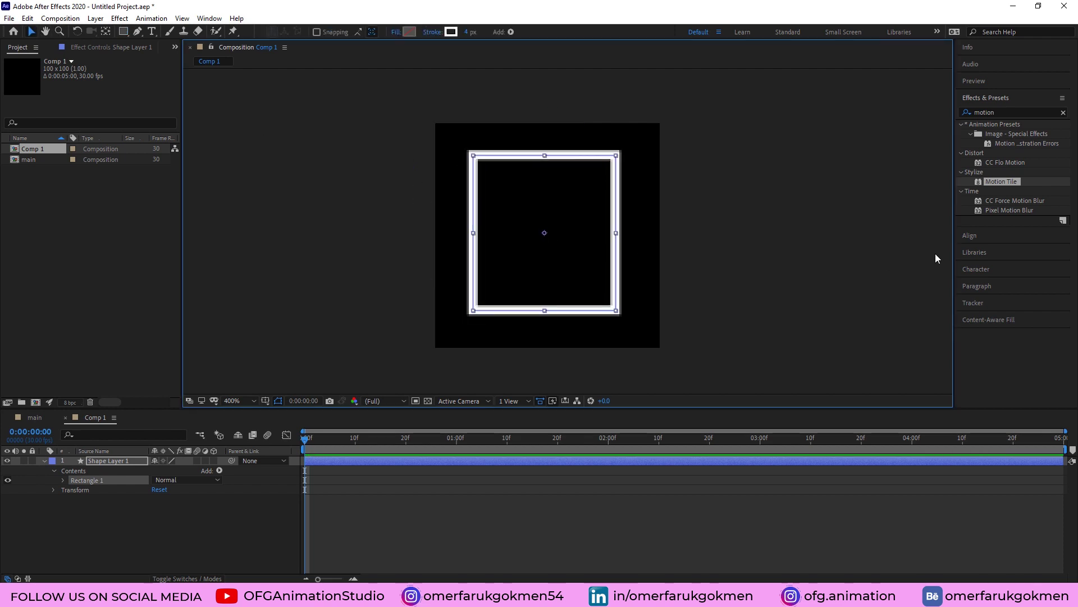
{"action": "left_click", "coordinate": [970, 236]}
{"action": "left_click", "coordinate": [986, 143]}
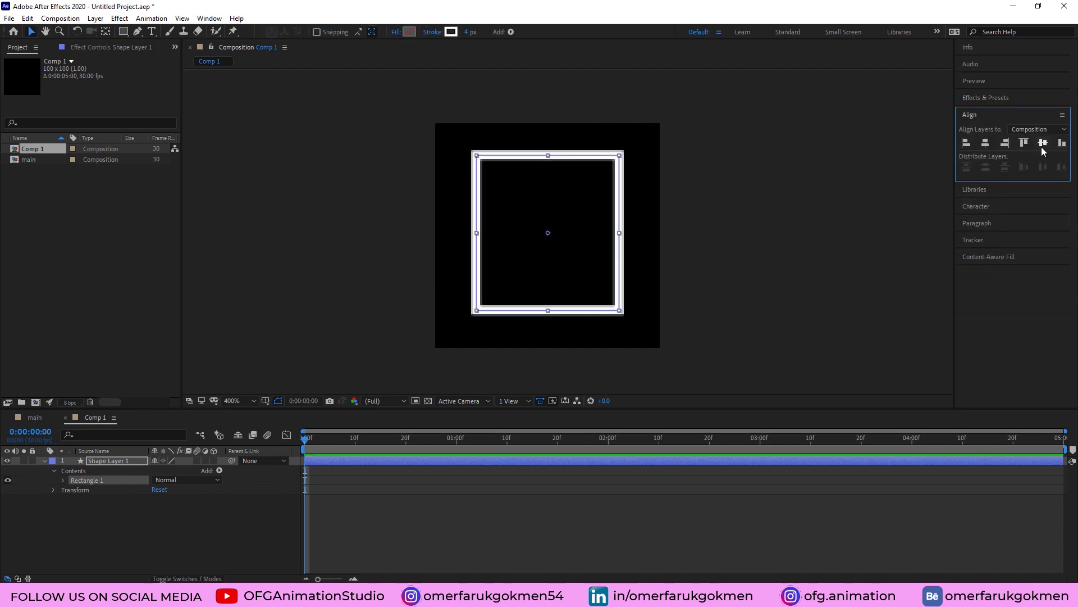
{"action": "left_click", "coordinate": [1043, 144]}
- Set the rectangle path's size to 64 by 64, making a square
{"action": "left_click", "coordinate": [67, 497]}
{"action": "left_click", "coordinate": [63, 480]}
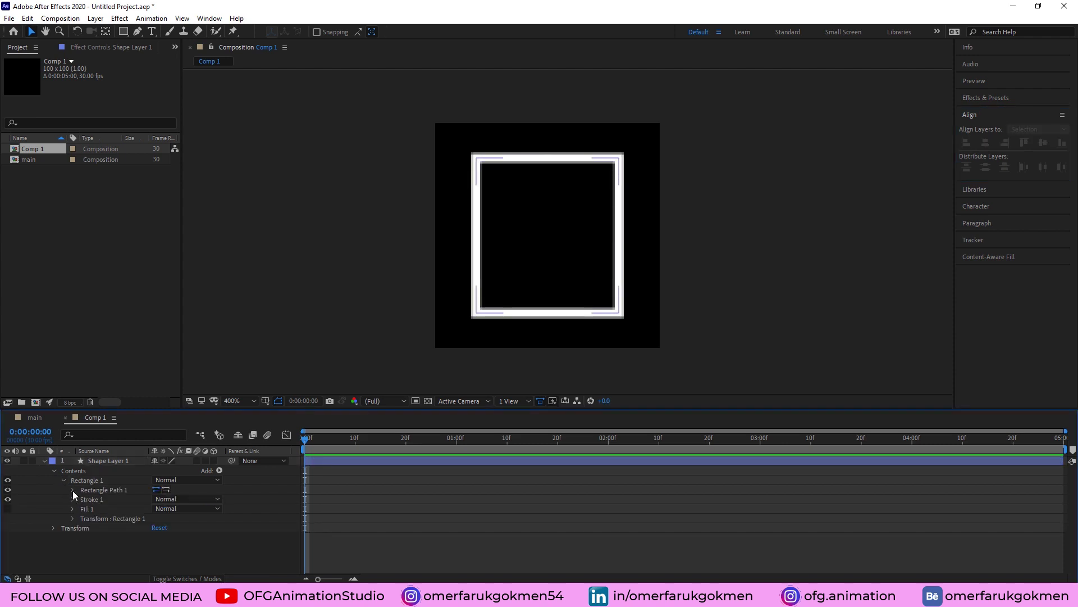
{"action": "left_click", "coordinate": [73, 489]}
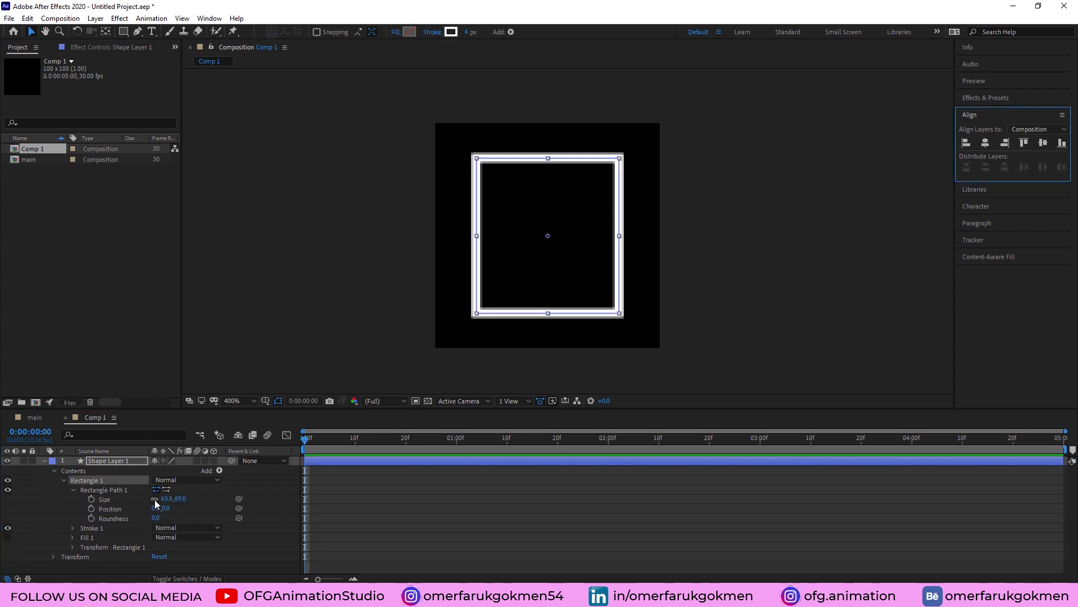
{"action": "left_click", "coordinate": [155, 500]}
{"action": "type", "text": "64"}
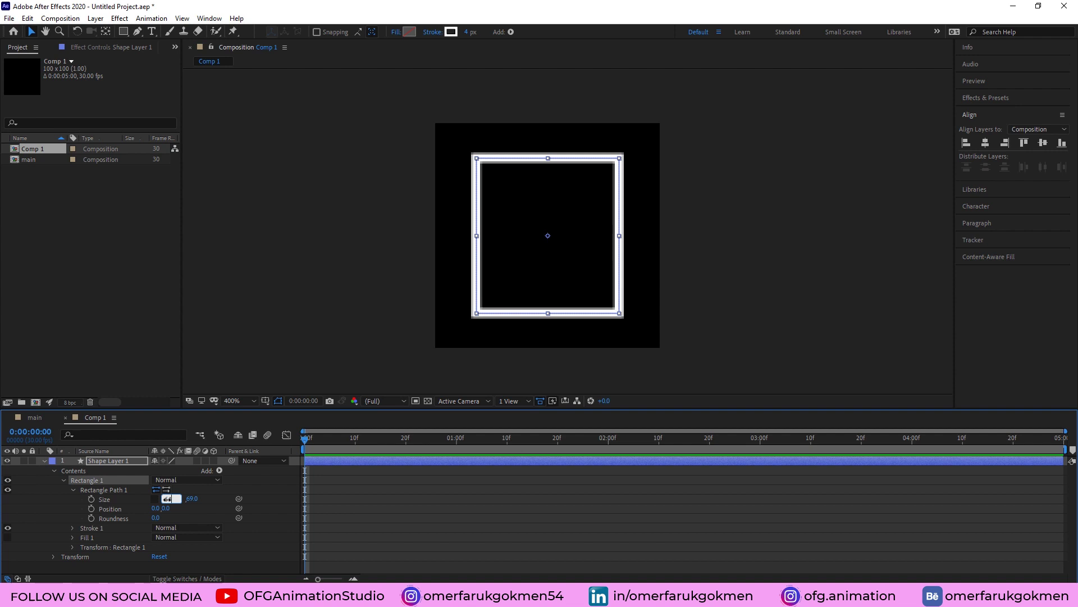
{"action": "key", "text": "Return"}
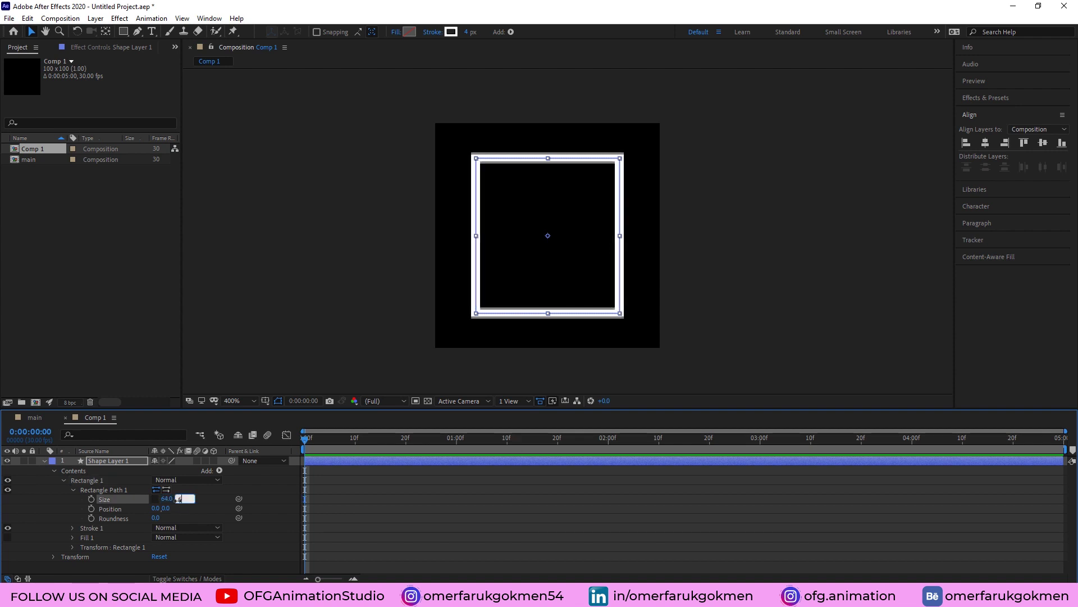
{"action": "type", "text": "64"}
{"action": "key", "text": "Return"}
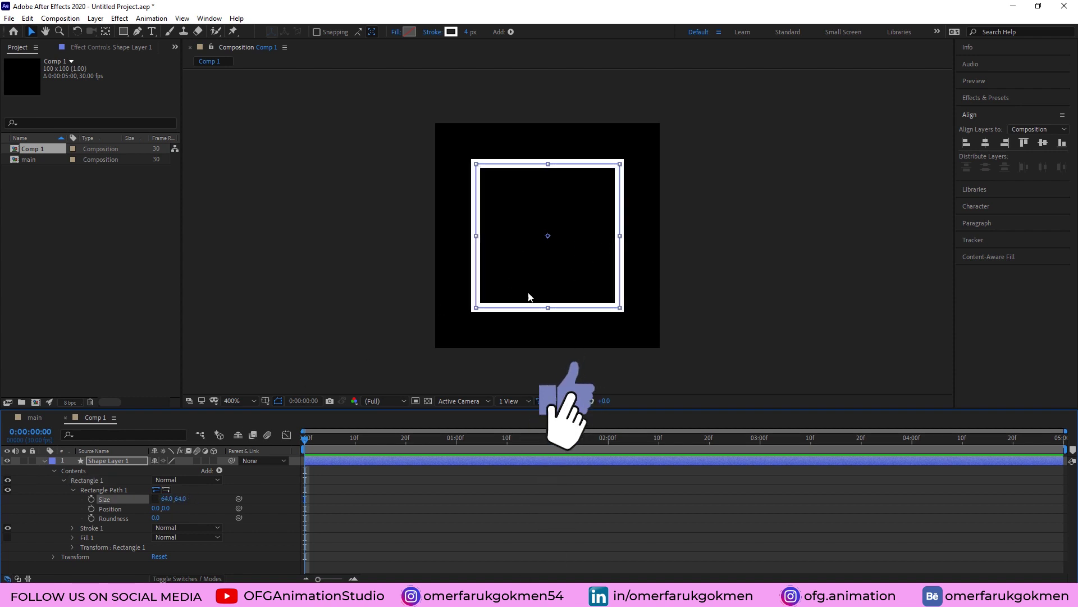
- Keyframe Roundness at 0, then a circle value, then 0 again at 1:10
{"action": "left_click", "coordinate": [160, 496]}
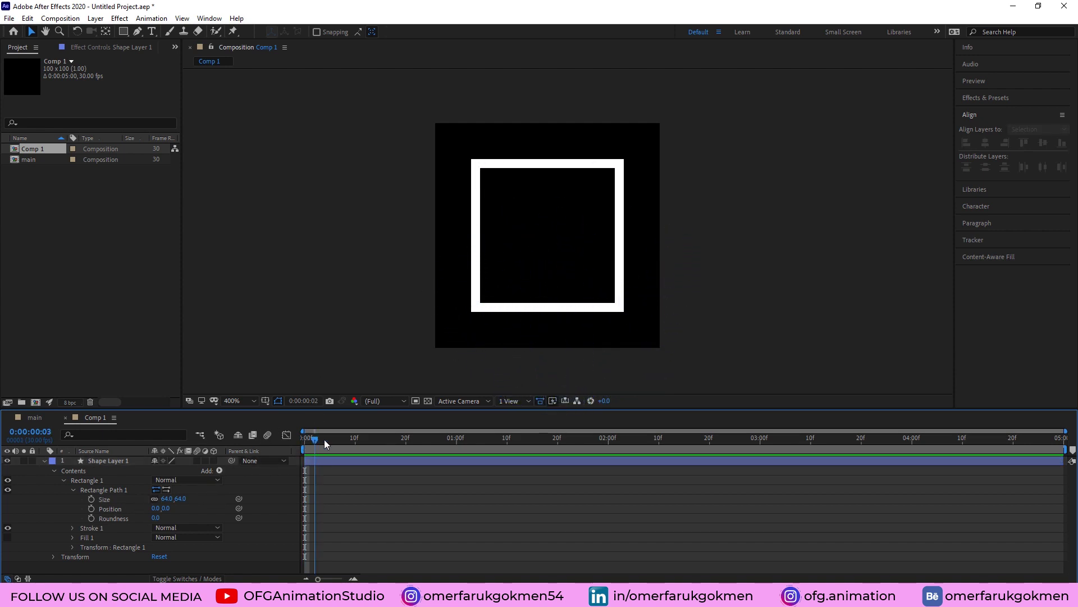
{"action": "left_click", "coordinate": [91, 517]}
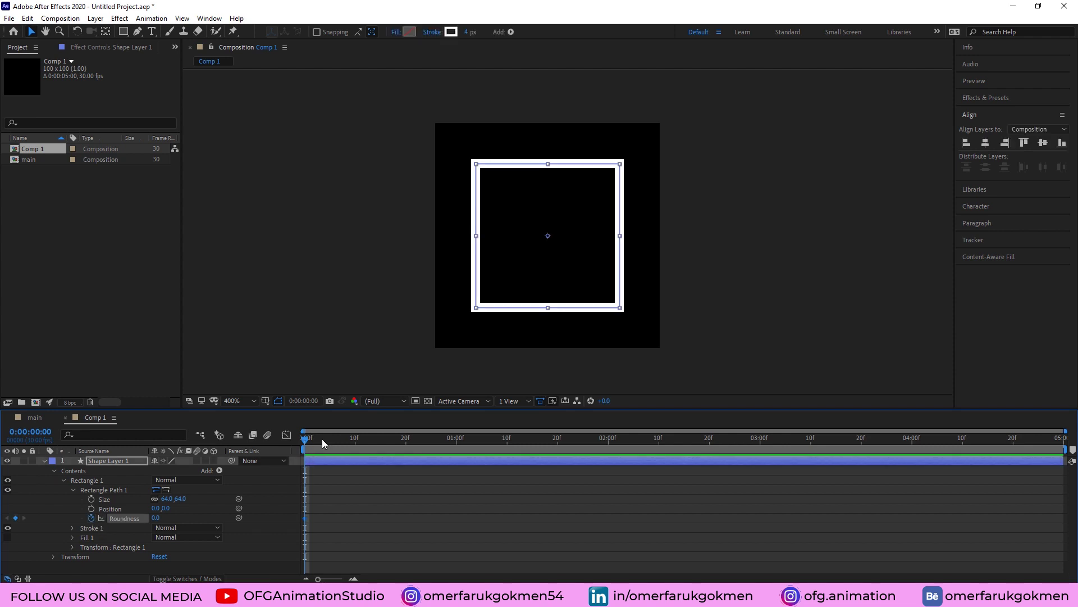
{"action": "left_click_drag", "start_coordinate": [328, 437], "coordinate": [404, 449]}
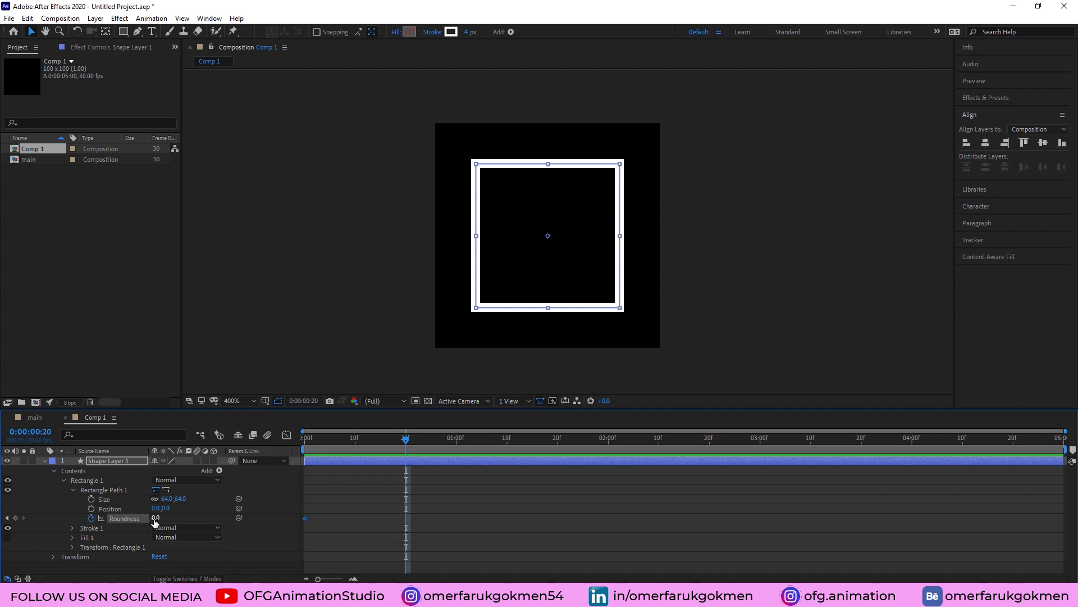
{"action": "left_click_drag", "start_coordinate": [156, 518], "coordinate": [188, 517]}
{"action": "key", "text": "shift+Page_Down"}
{"action": "key", "text": "shift+Page_Down"}
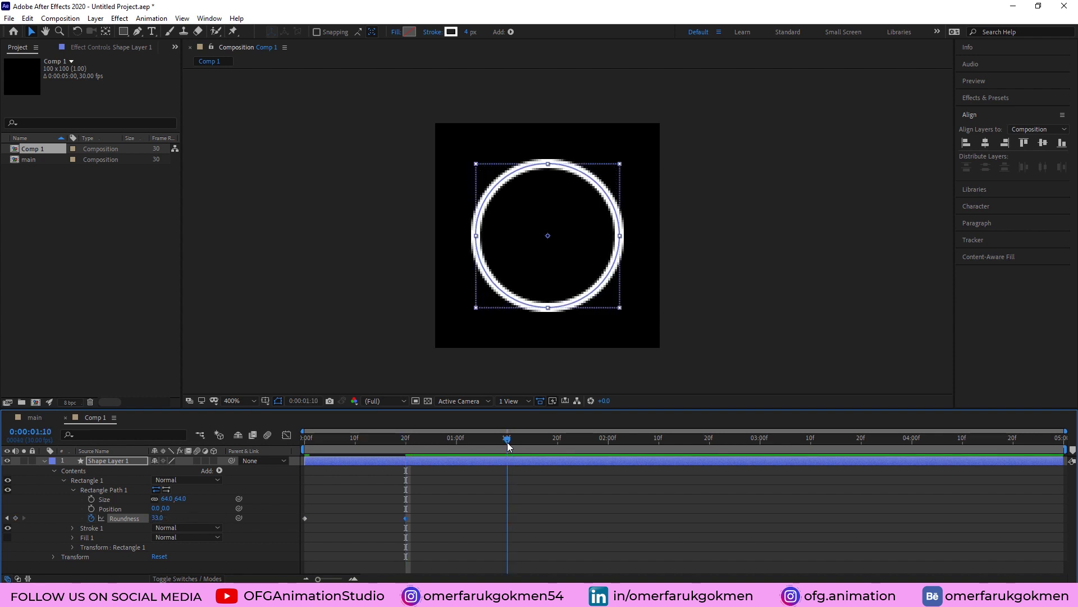
{"action": "left_click_drag", "start_coordinate": [307, 522], "coordinate": [287, 531]}
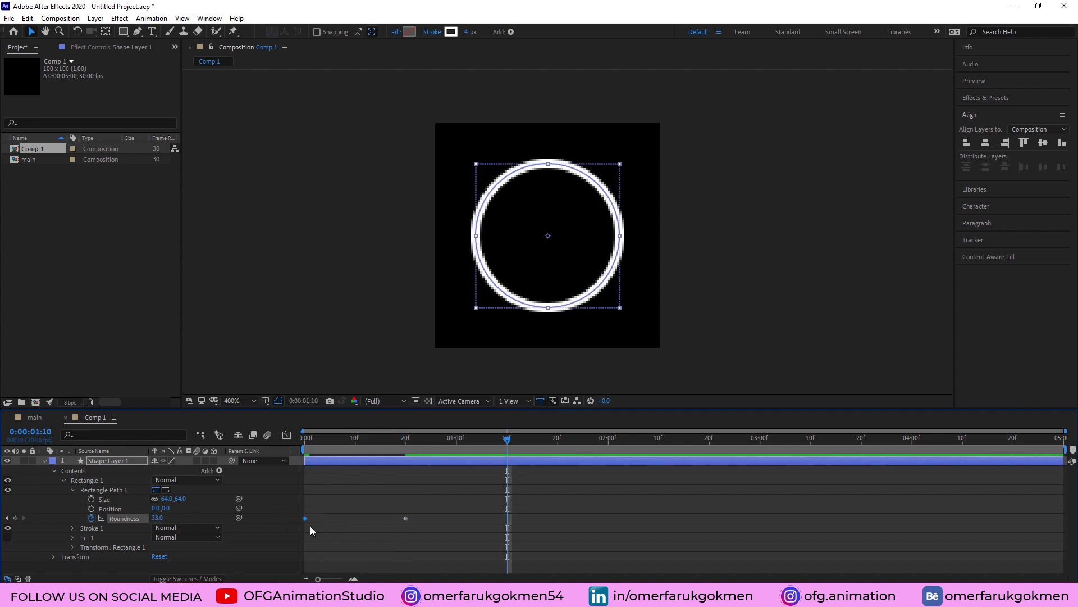
{"action": "key", "text": "ctrl+c"}
{"action": "key", "text": "ctrl+v"}
- Preview the morph and compress the three Roundness keyframes to finish within one second
{"action": "left_click_drag", "start_coordinate": [505, 438], "coordinate": [305, 439]}
{"action": "key", "text": "space"}
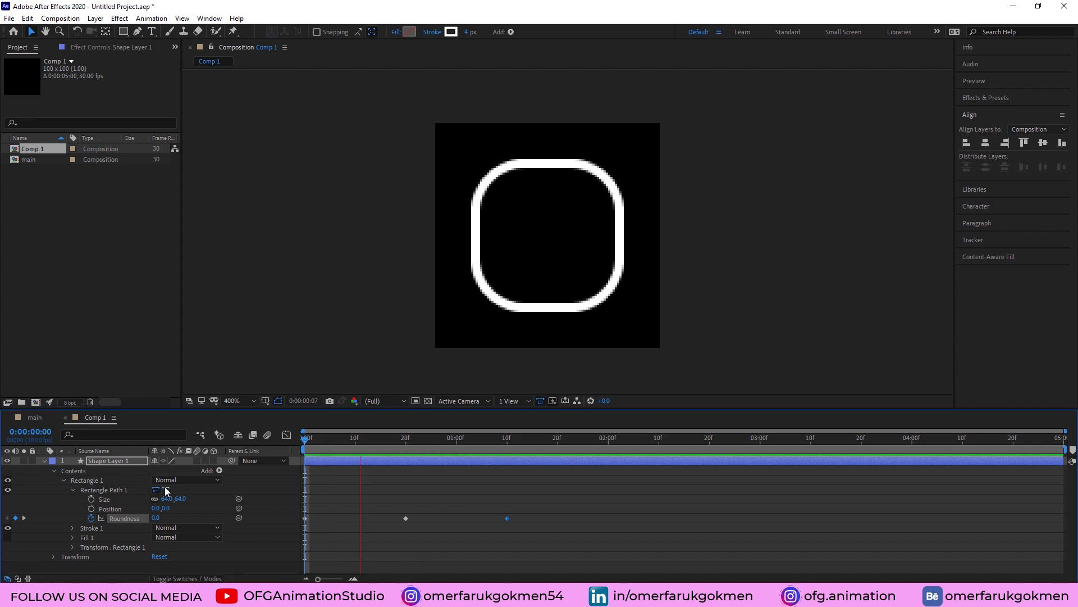
{"action": "key", "text": "space"}
{"action": "left_click_drag", "start_coordinate": [365, 438], "coordinate": [383, 449]}
{"action": "left_click_drag", "start_coordinate": [531, 507], "coordinate": [257, 535]}
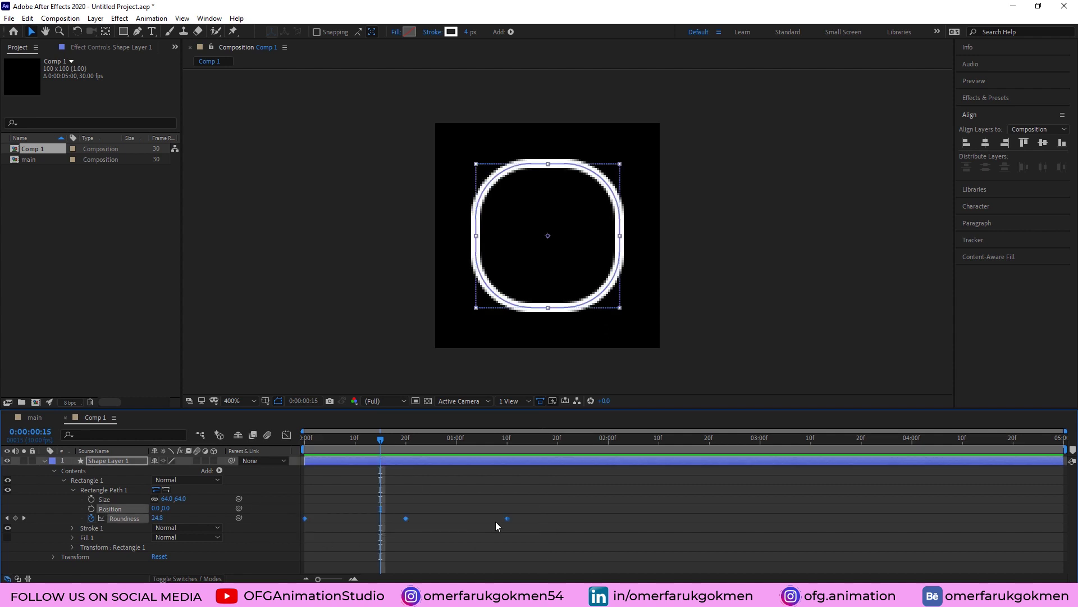
{"action": "left_click_drag", "start_coordinate": [509, 519], "coordinate": [456, 521], "text": "alt"}
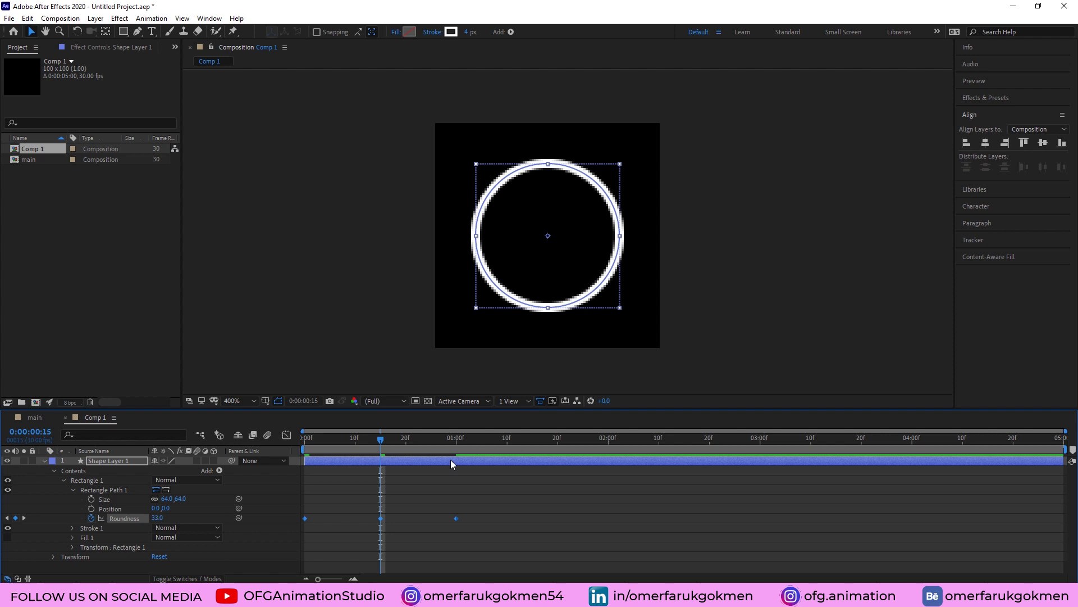
{"action": "left_click", "coordinate": [456, 438]}
- Add a Rotation keyframe of 0° on the shape layer's first frame
{"action": "left_click", "coordinate": [474, 503]}
{"action": "key", "text": "Home"}
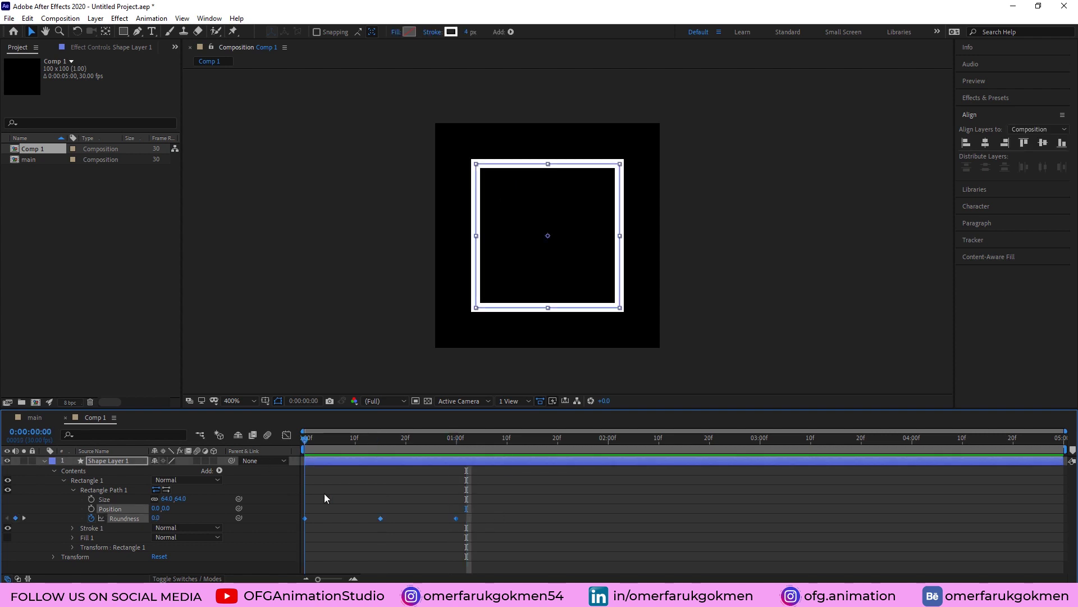
{"action": "left_click", "coordinate": [109, 461]}
{"action": "key", "text": "r"}
{"action": "left_click", "coordinate": [72, 470]}
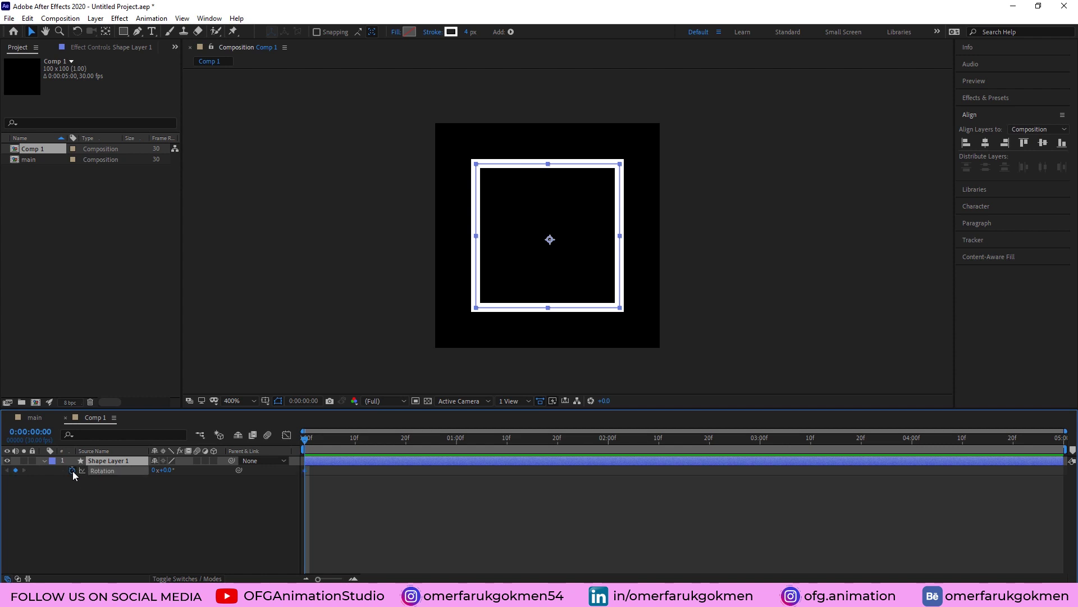
{"action": "key", "text": "u"}
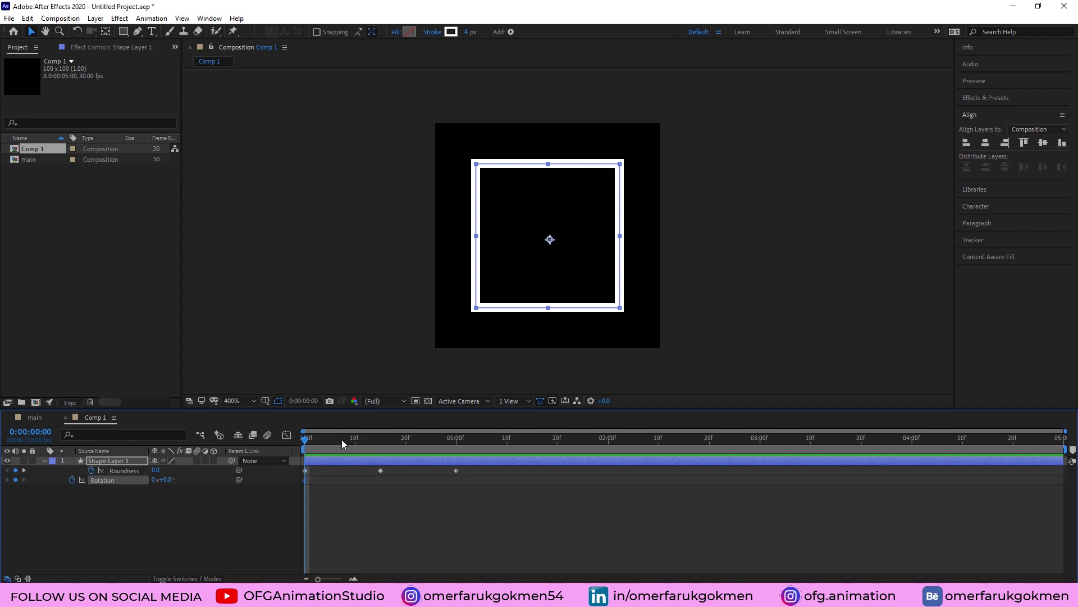
- Set Rotation to 180° at the circle frame and keyframe it at one second
{"action": "left_click_drag", "start_coordinate": [341, 439], "coordinate": [380, 438]}
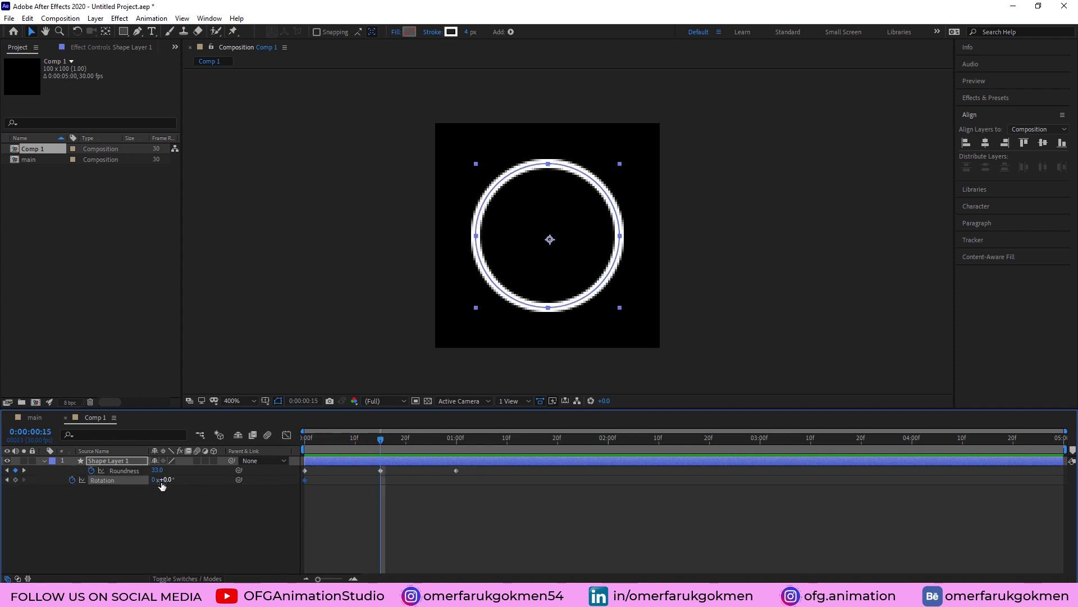
{"action": "left_click_drag", "start_coordinate": [162, 486], "coordinate": [169, 483]}
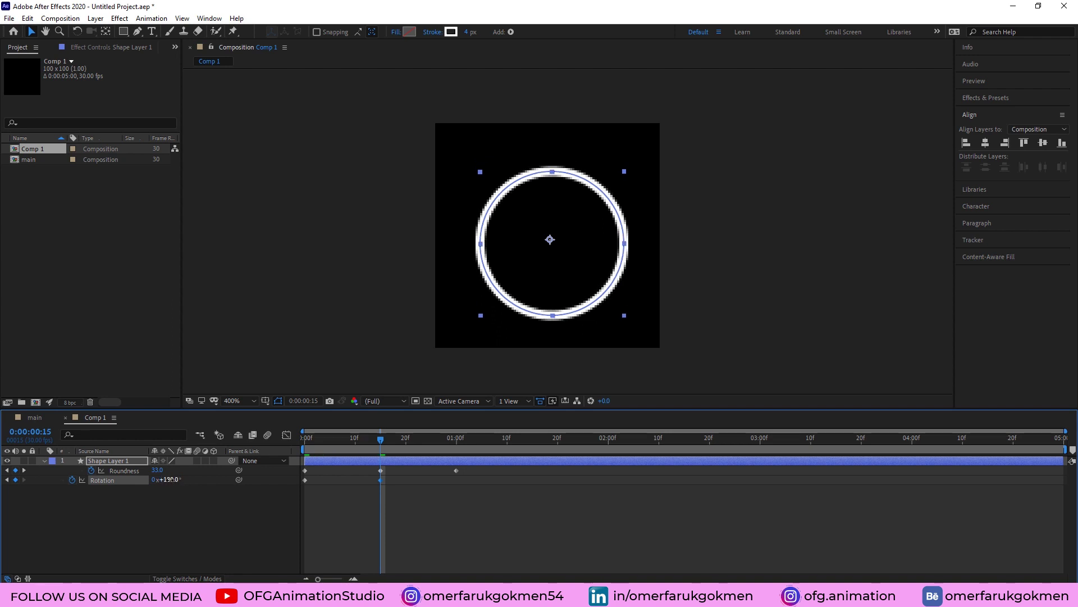
{"action": "key", "text": "Return"}
{"action": "mouse_move", "coordinate": [380, 446]}
{"action": "left_mouse_down"}
{"action": "mouse_move", "coordinate": [324, 446]}
{"action": "mouse_move", "coordinate": [457, 446]}
{"action": "left_mouse_up"}
{"action": "type", "text": "0"}
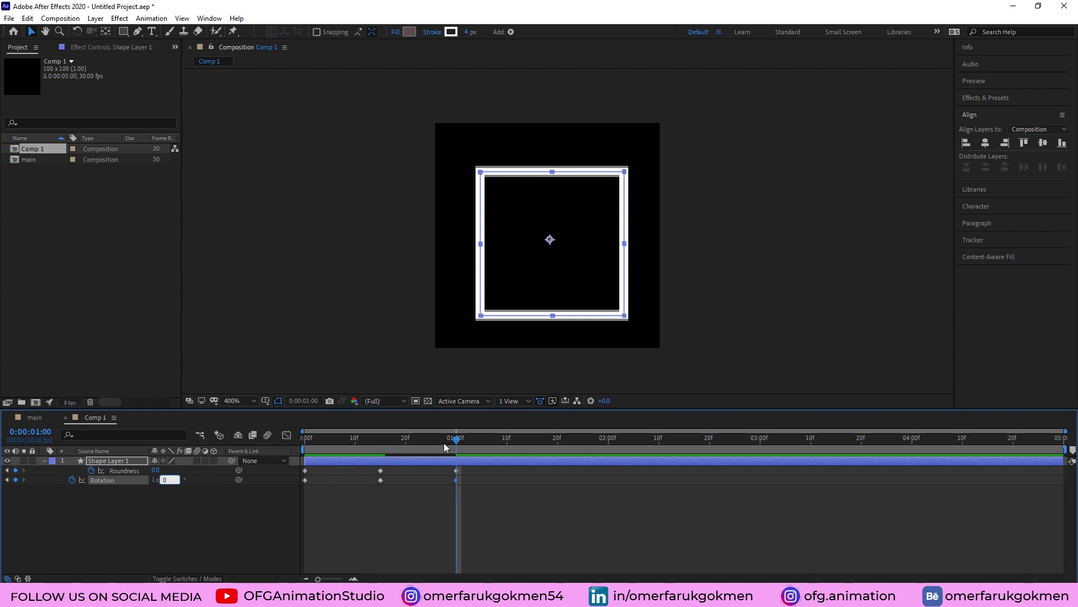
{"action": "key", "text": "Return"}
- Preview, then set one and a half turns at one second and preview again
{"action": "key", "text": "space"}
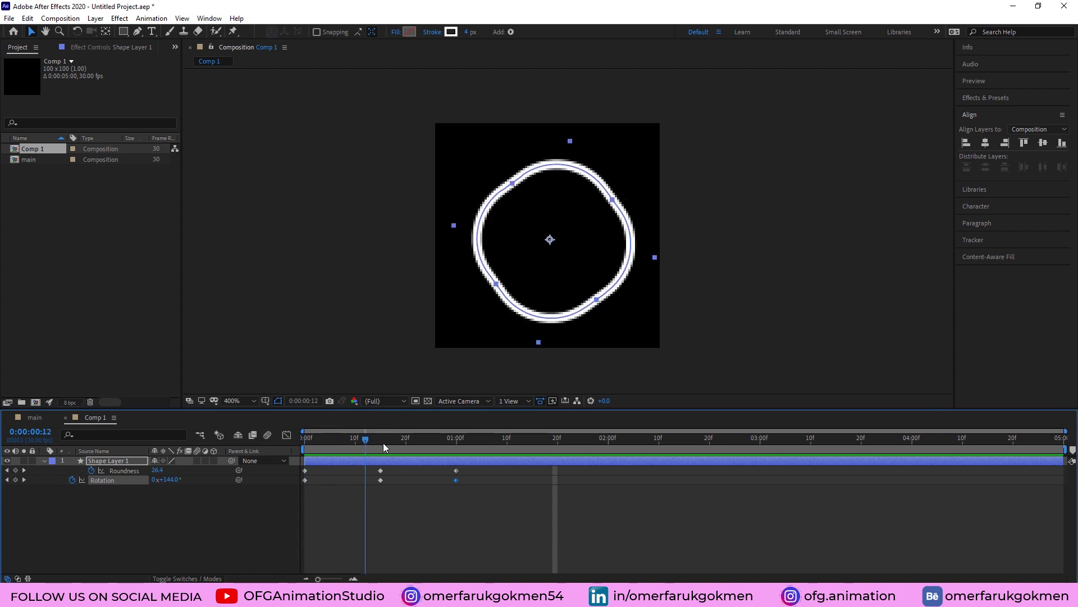
{"action": "left_click_drag", "start_coordinate": [303, 440], "coordinate": [380, 440]}
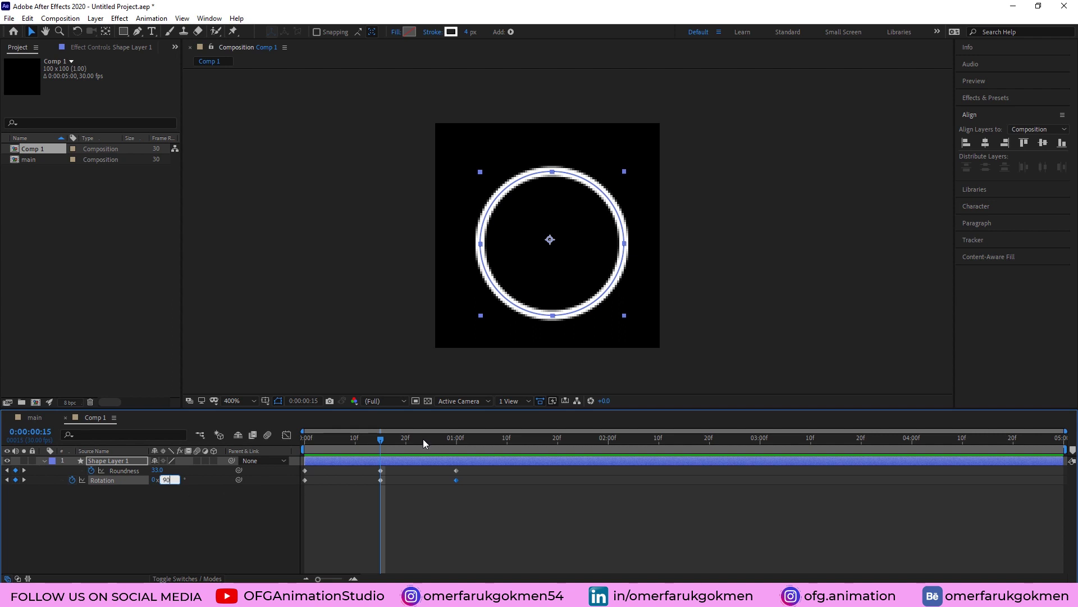
{"action": "left_click_drag", "start_coordinate": [423, 444], "coordinate": [456, 440]}
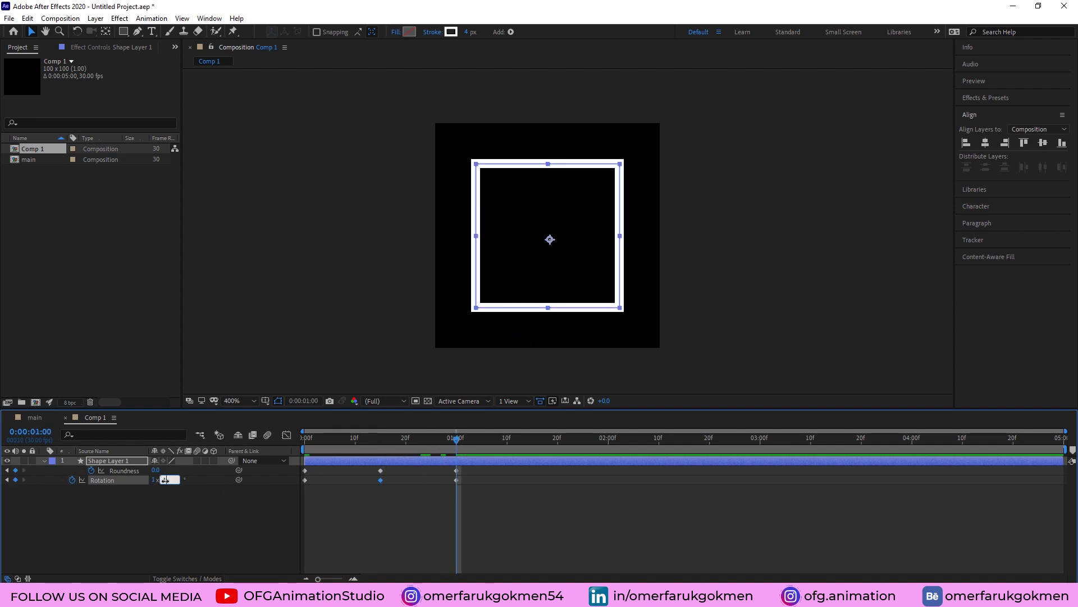
{"action": "key", "text": "Return"}
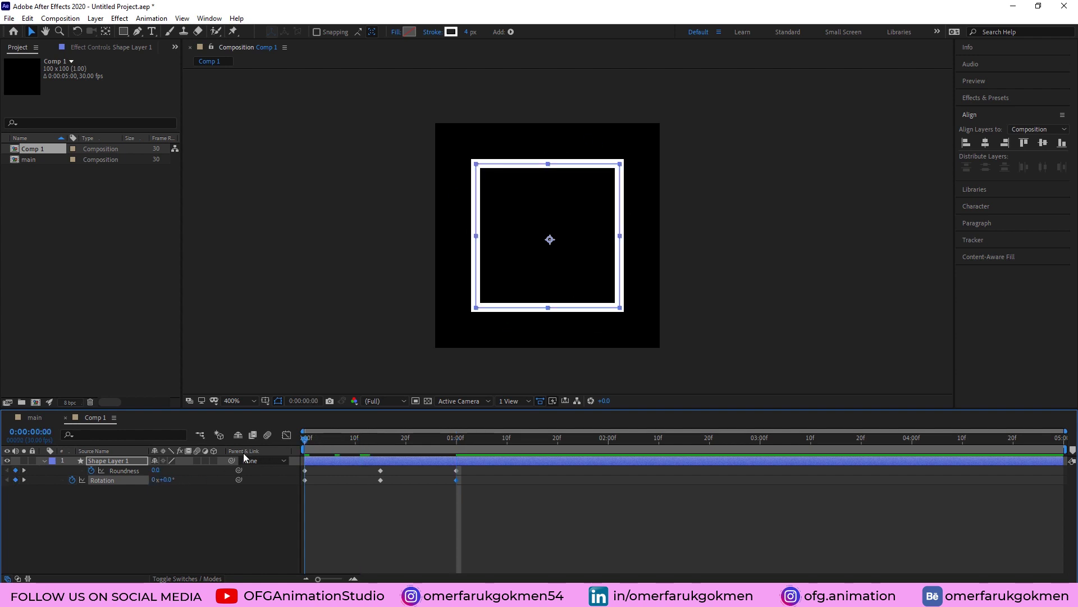
{"action": "key", "text": "Home"}
{"action": "key", "text": "space"}
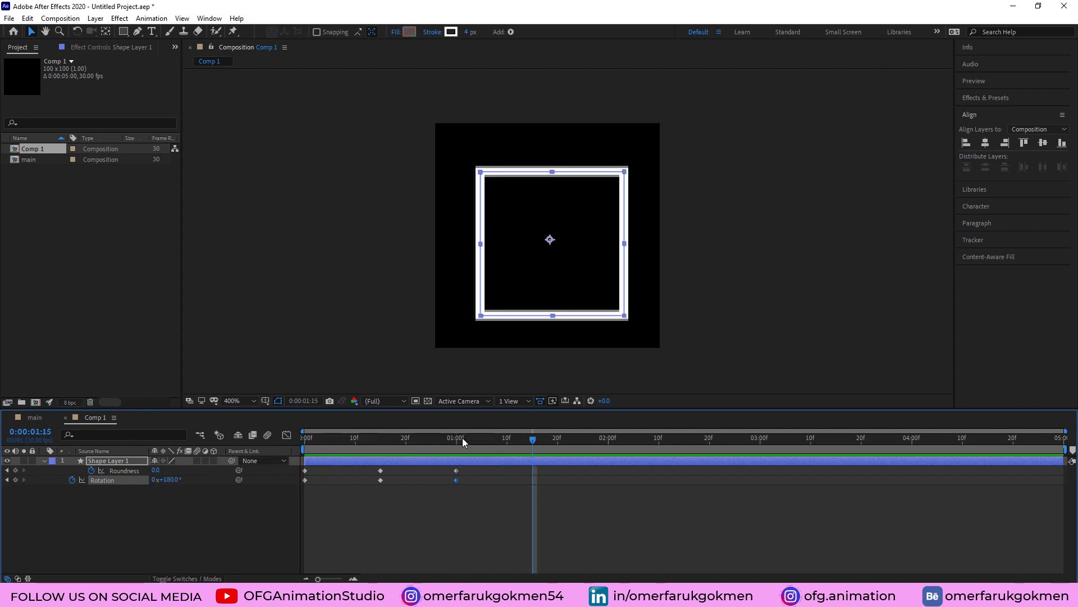
- Apply Easy Ease to all Roundness and Rotation keyframes
{"action": "key", "text": "space"}
{"action": "left_click_drag", "start_coordinate": [480, 466], "coordinate": [283, 496]}
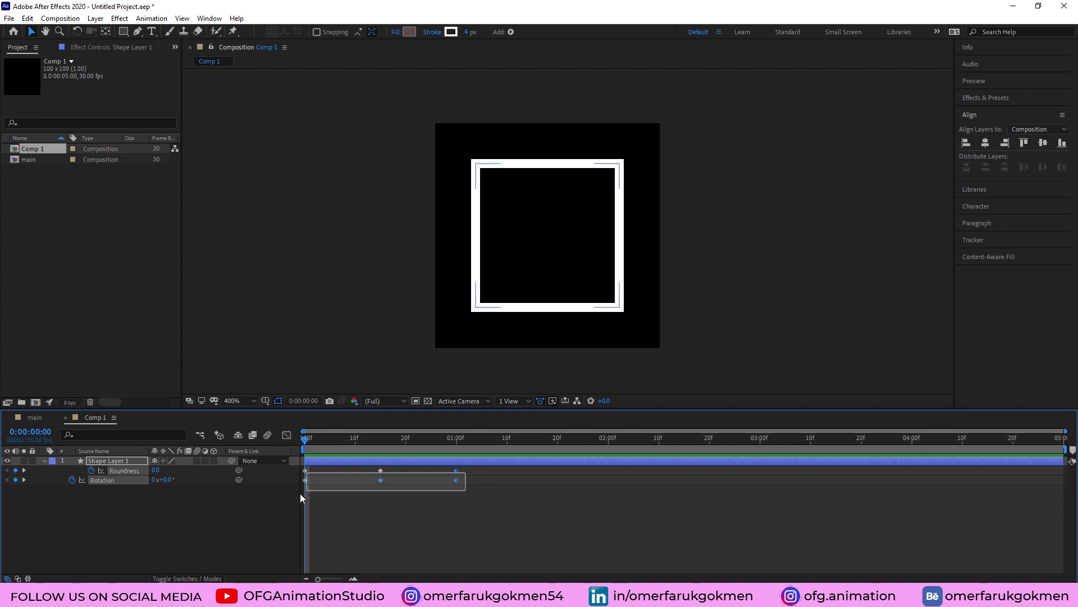
{"action": "right_click", "coordinate": [380, 479]}
{"action": "left_click", "coordinate": [527, 509]}
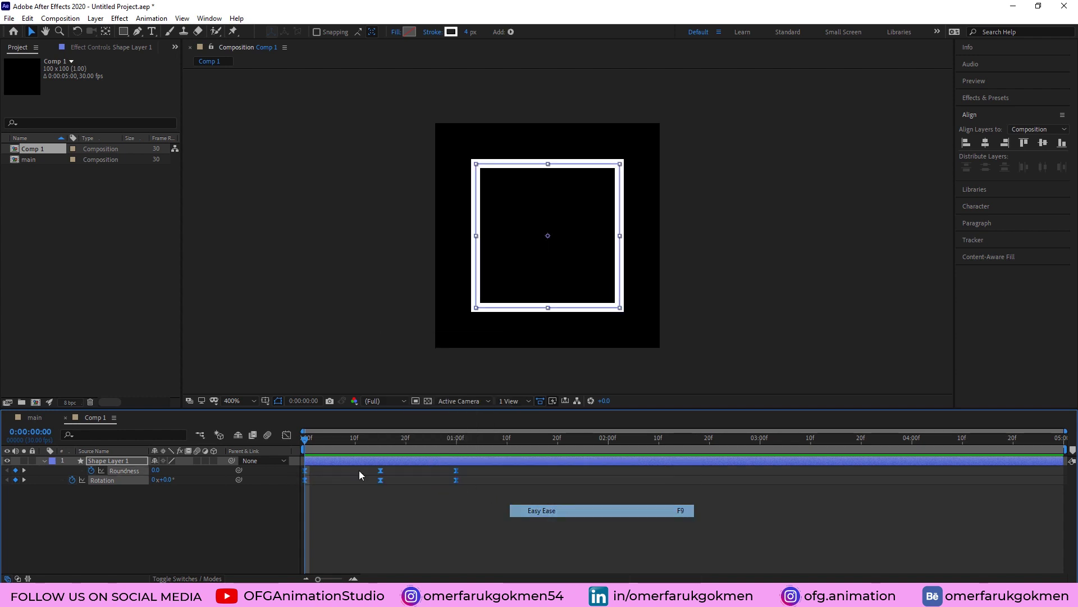
- Inspect the eased speed curves in the Graph Editor, preview, and close it
{"action": "left_click", "coordinate": [286, 436]}
{"action": "mouse_move", "coordinate": [263, 530]}
{"action": "left_mouse_down"}
{"action": "mouse_move", "coordinate": [364, 538]}
{"action": "mouse_move", "coordinate": [332, 528]}
{"action": "left_mouse_up"}
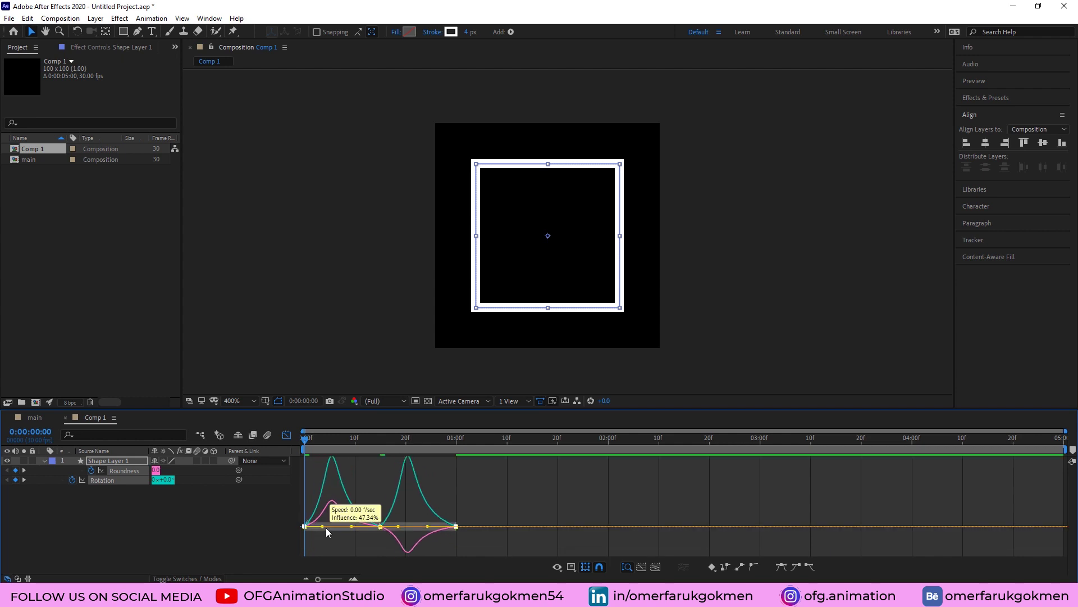
{"action": "key", "text": "space"}
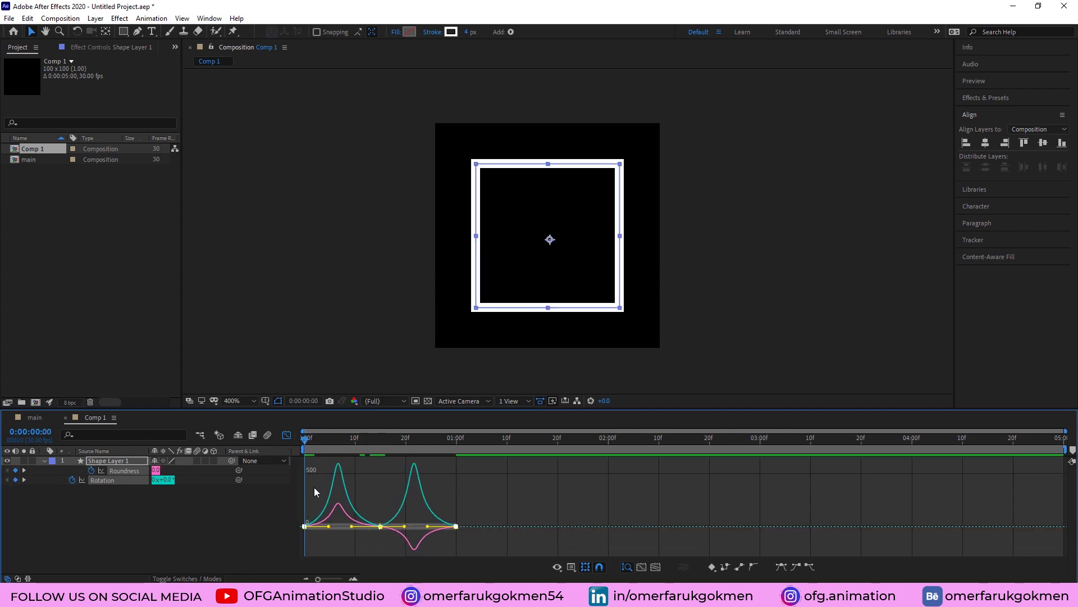
{"action": "key", "text": "space"}
{"action": "left_click", "coordinate": [286, 435]}
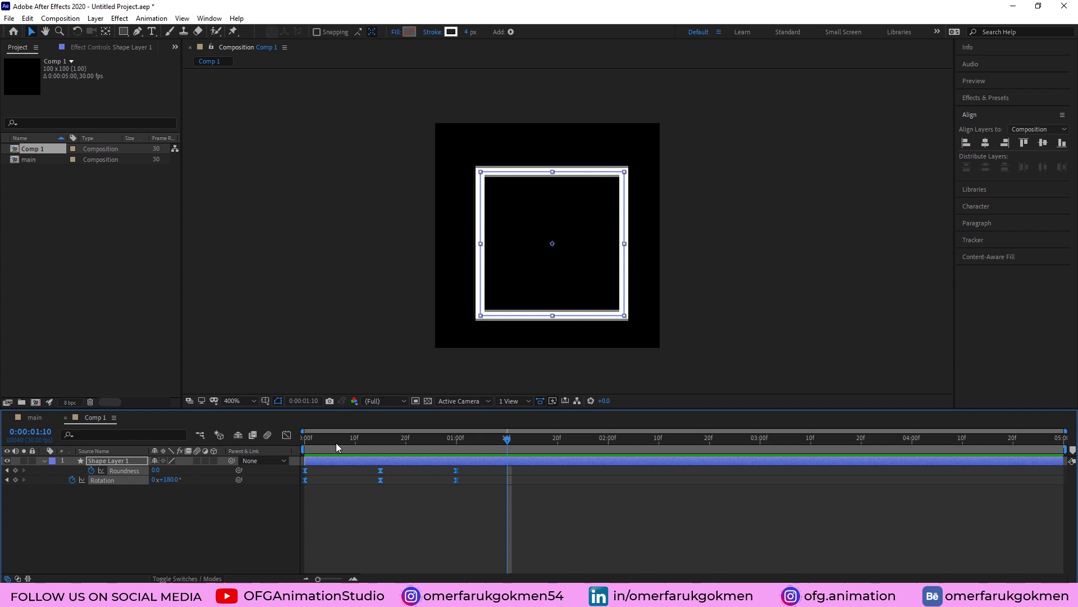
{"action": "left_click", "coordinate": [62, 467]}
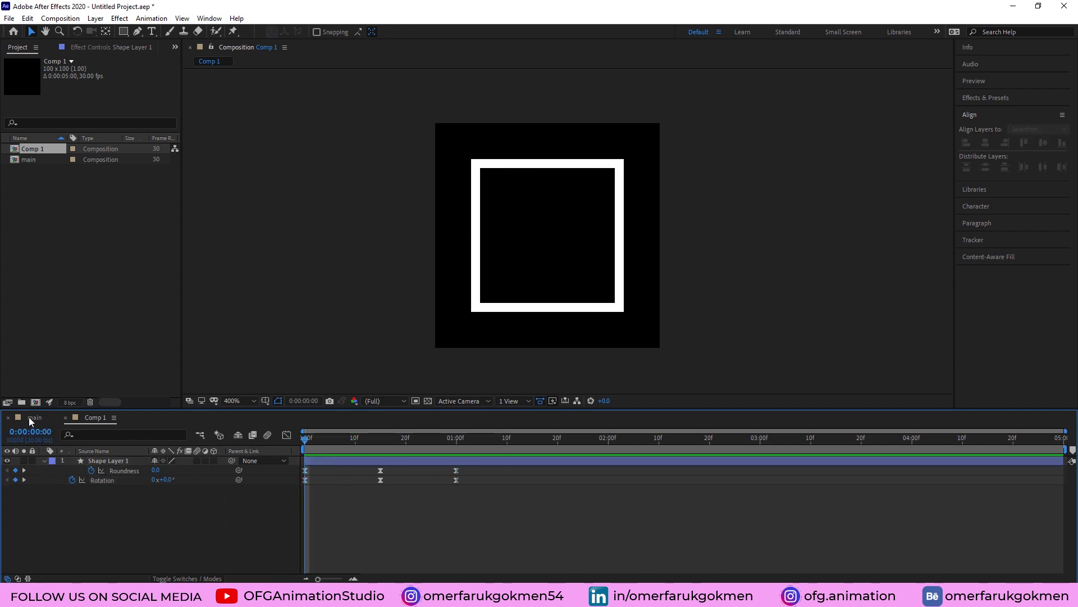
- Change the shape layer's stroke colour from white to pink #FE85EE
{"action": "left_click", "coordinate": [114, 461]}
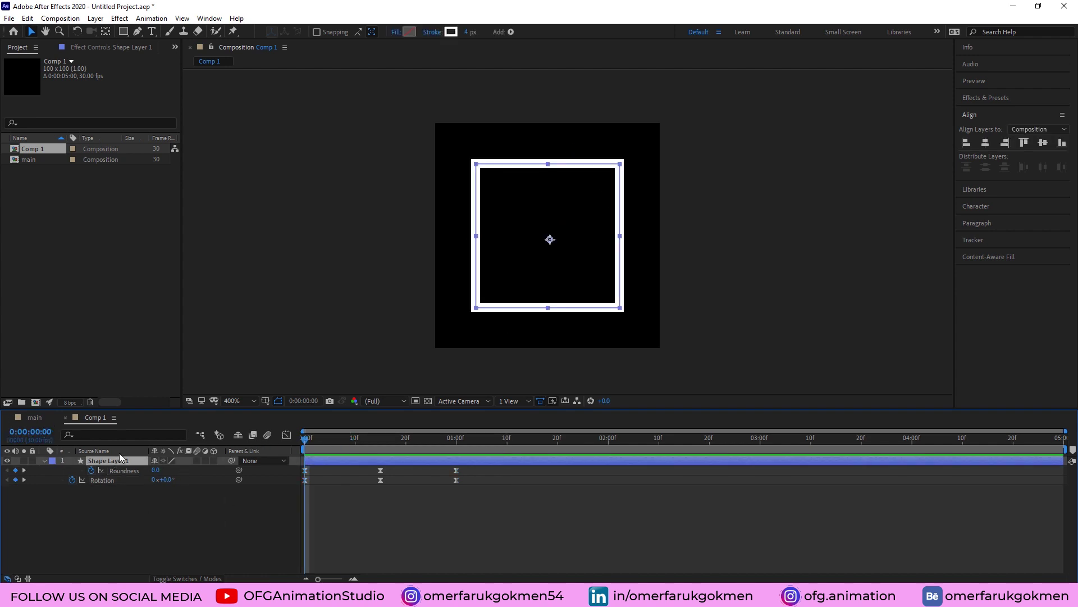
{"action": "left_click", "coordinate": [451, 33]}
{"action": "mouse_move", "coordinate": [557, 261]}
{"action": "left_mouse_down"}
{"action": "mouse_move", "coordinate": [557, 248]}
{"action": "mouse_move", "coordinate": [472, 228]}
{"action": "left_mouse_up"}
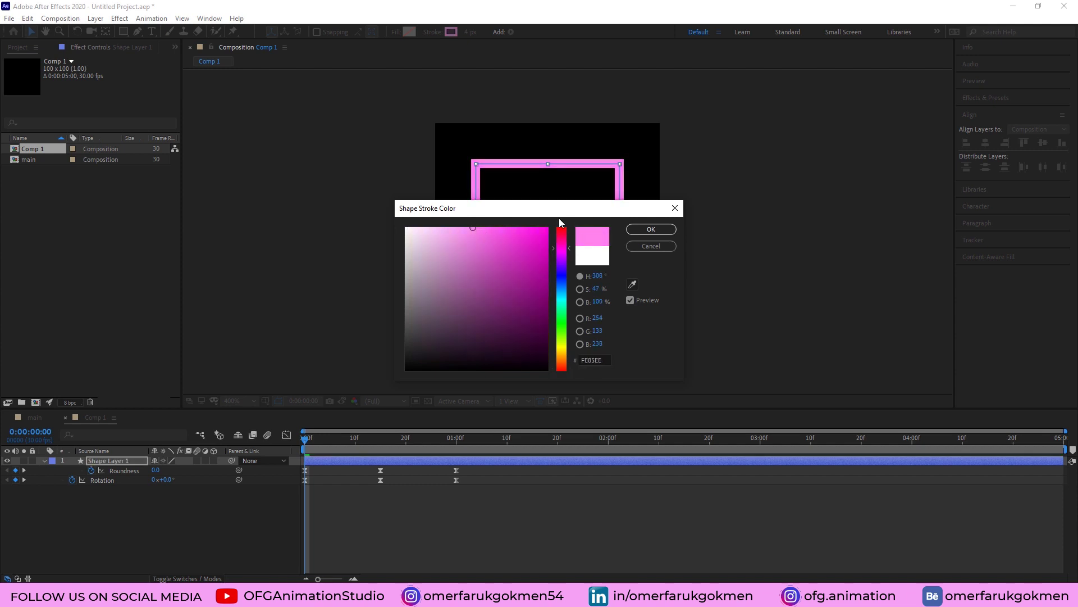
{"action": "left_click", "coordinate": [650, 229]}
{"action": "left_click", "coordinate": [166, 508]}
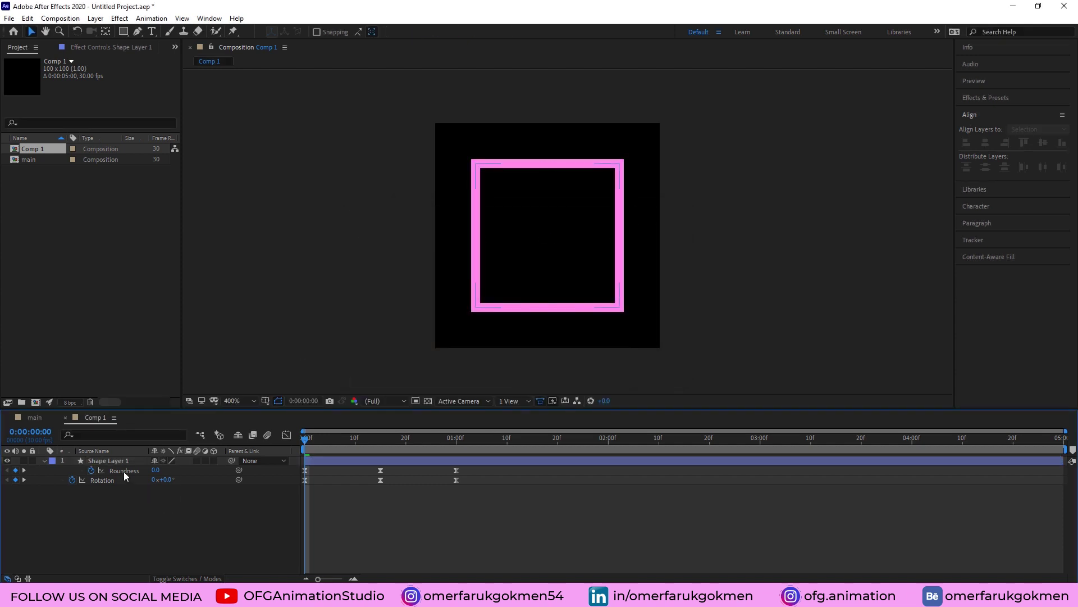
- Switch to main and rename Comp 1 to 'pattern01' in the Project panel
{"action": "left_click", "coordinate": [31, 417]}
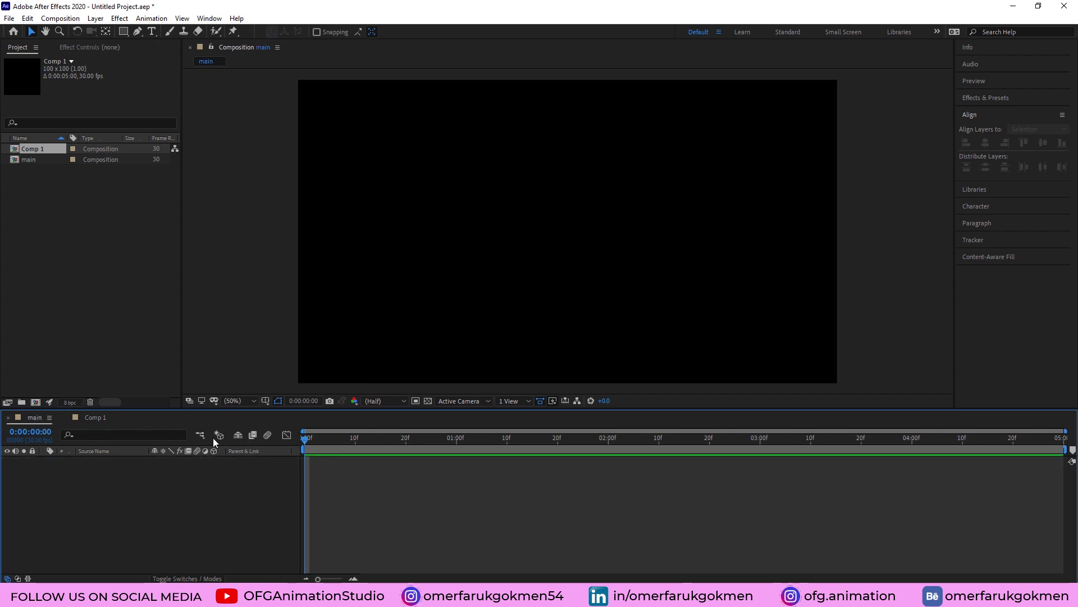
{"action": "left_click", "coordinate": [35, 149]}
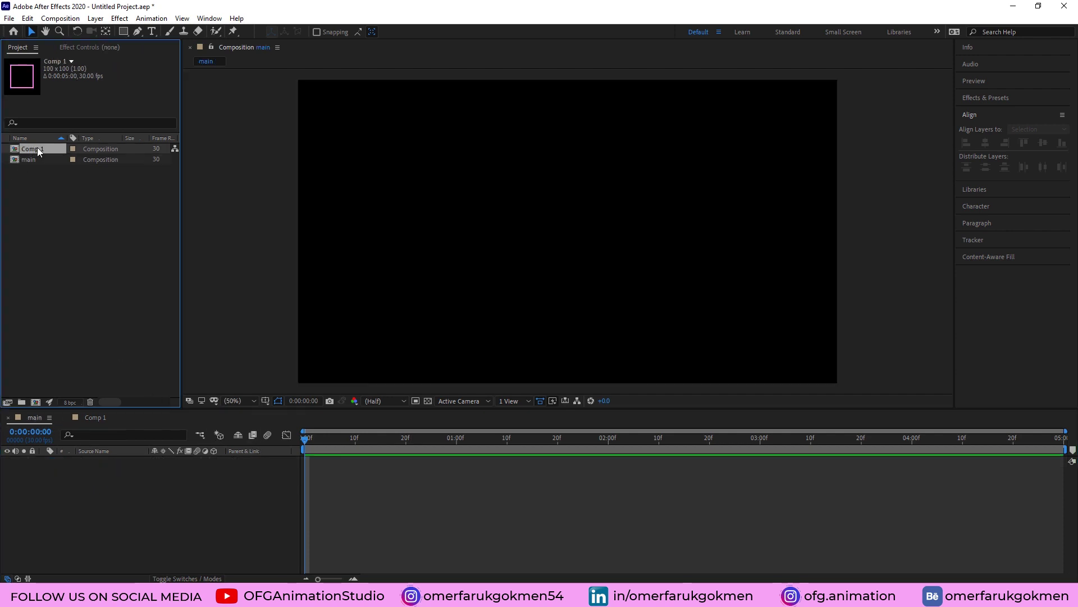
{"action": "right_click", "coordinate": [38, 148]}
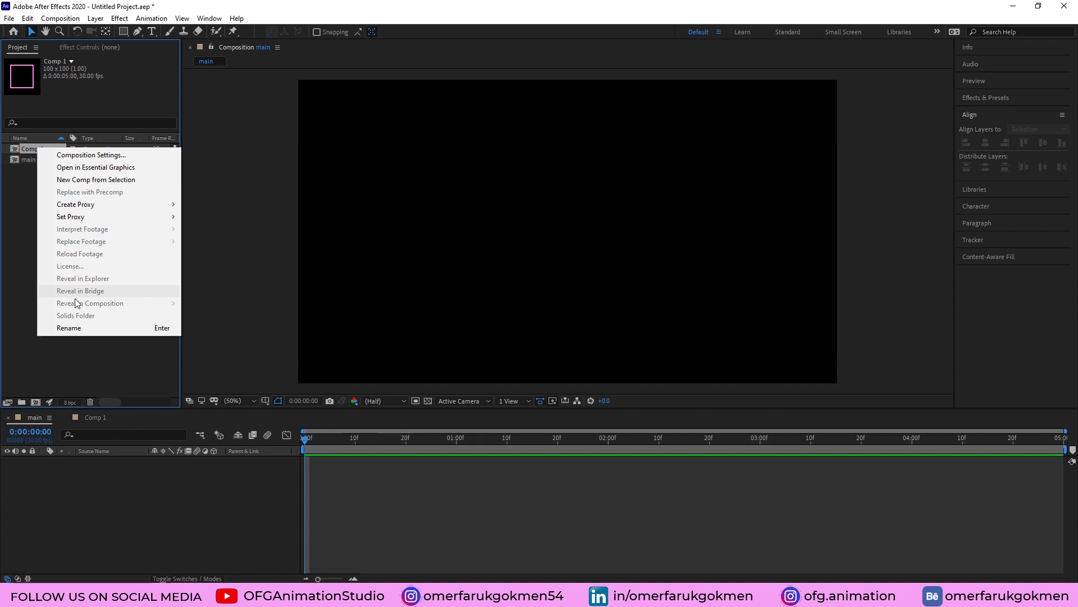
{"action": "left_click", "coordinate": [81, 328]}
{"action": "left_click", "coordinate": [38, 151]}
{"action": "type", "text": "pattern01"}
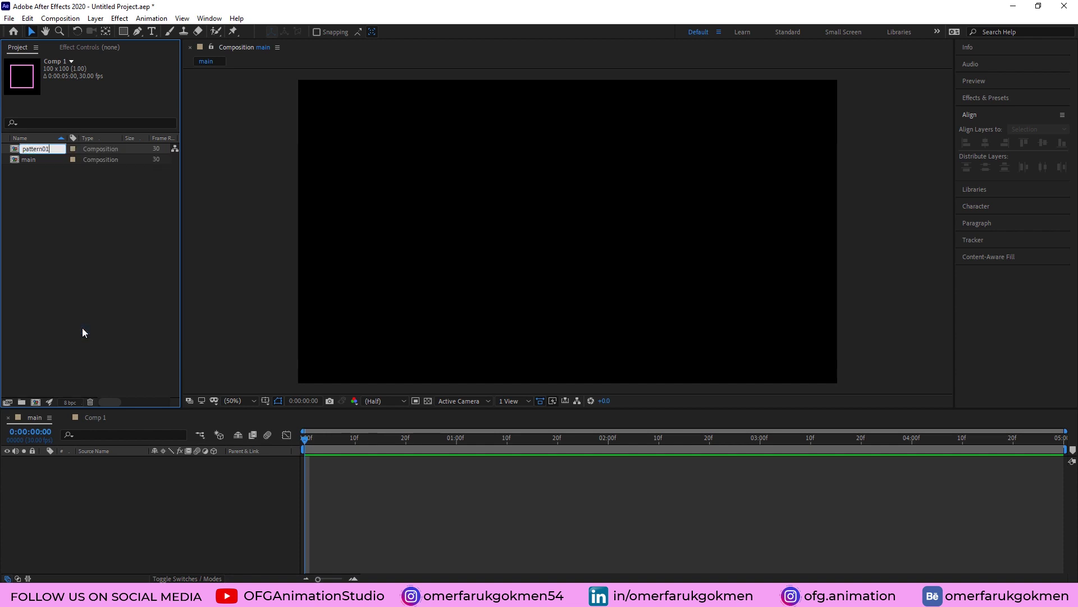
{"action": "key", "text": "Return"}
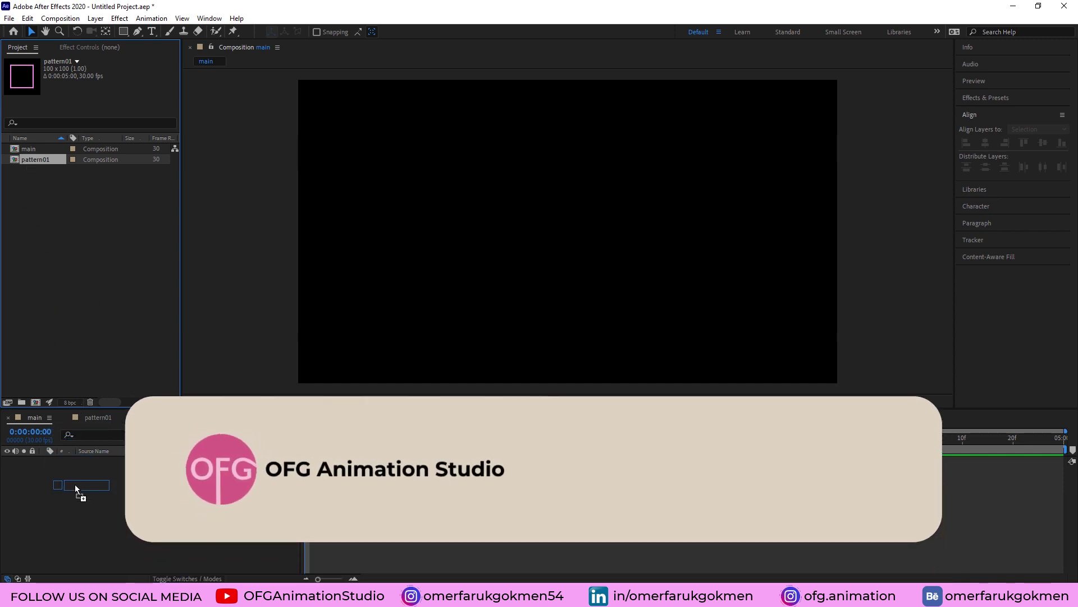
- Place pattern01 in main and add a white (FFFFFF) solid named 'bg' beneath it
{"action": "left_click_drag", "start_coordinate": [44, 201], "coordinate": [75, 485]}
{"action": "left_click", "coordinate": [127, 528]}
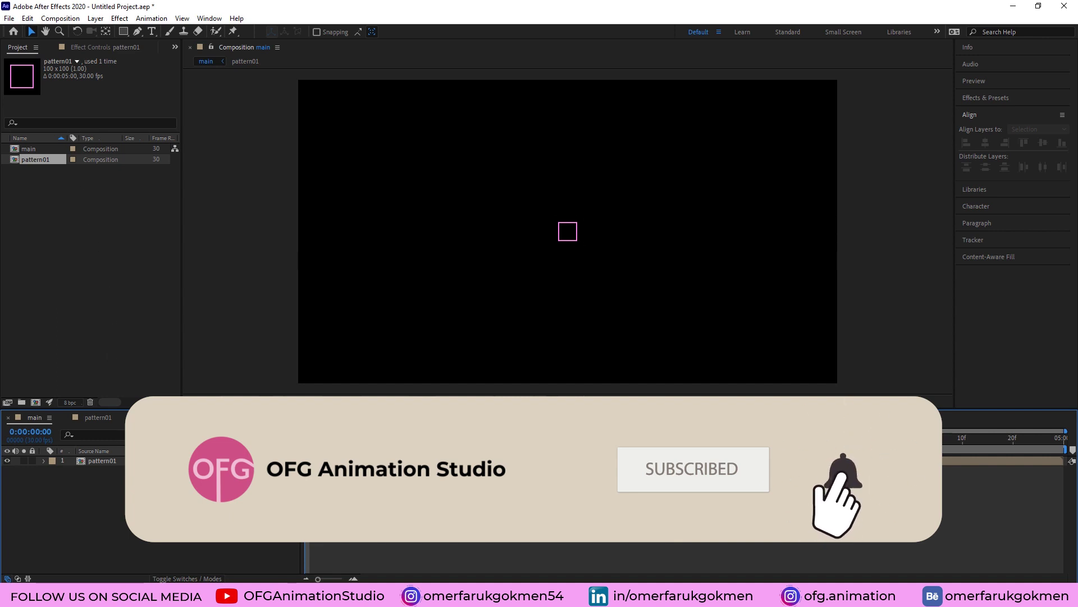
{"action": "right_click", "coordinate": [129, 506]}
{"action": "left_click", "coordinate": [308, 380]}
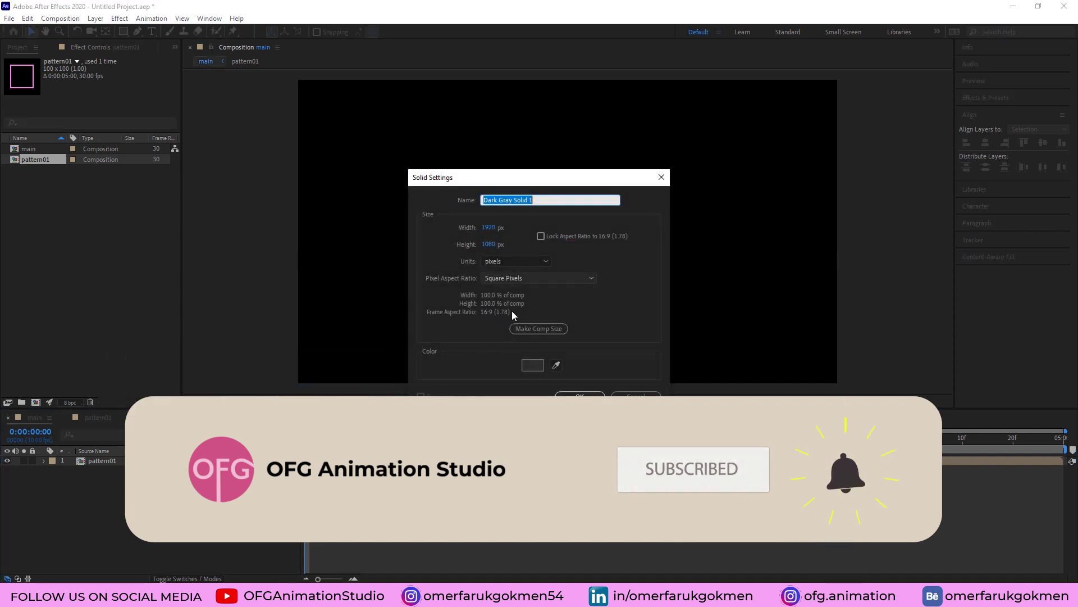
{"action": "left_click", "coordinate": [532, 365]}
{"action": "type", "text": "FFFFFF"}
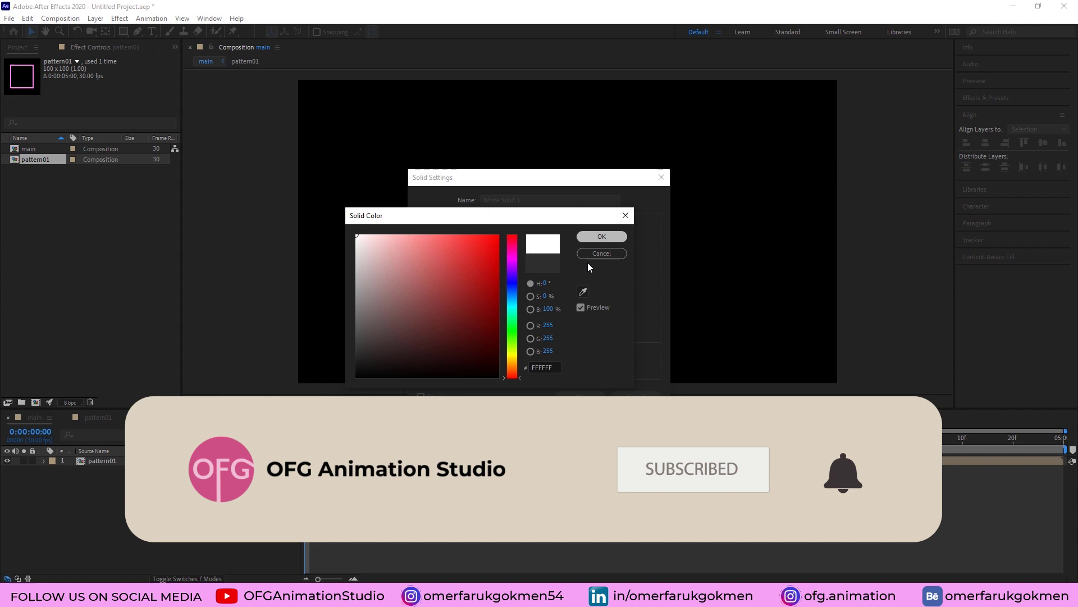
{"action": "key", "text": "Return"}
{"action": "left_click", "coordinate": [508, 200]}
{"action": "type", "text": "bg"}
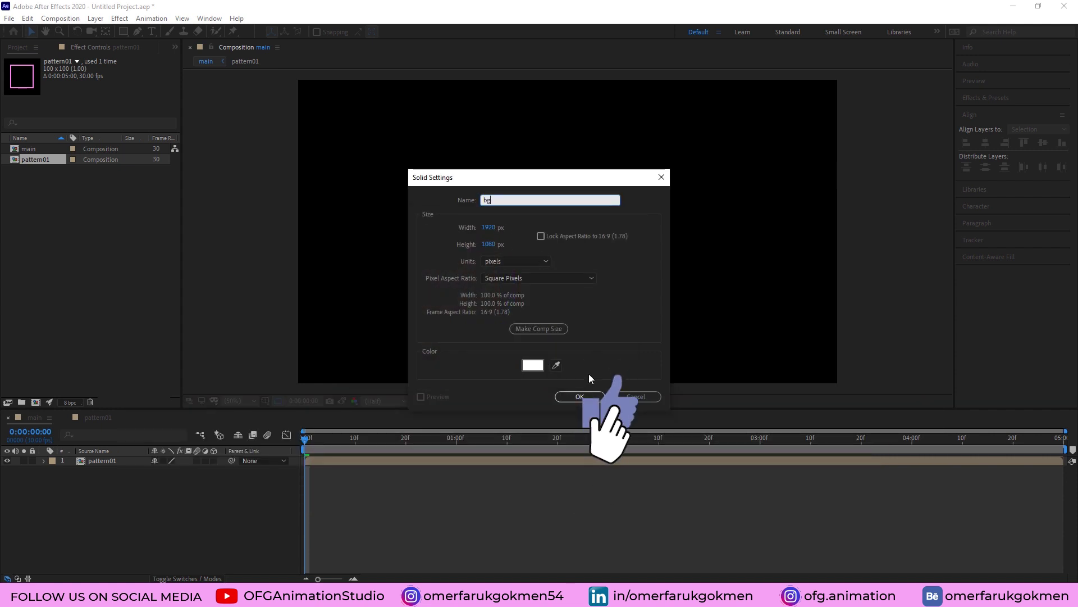
{"action": "left_click", "coordinate": [578, 396]}
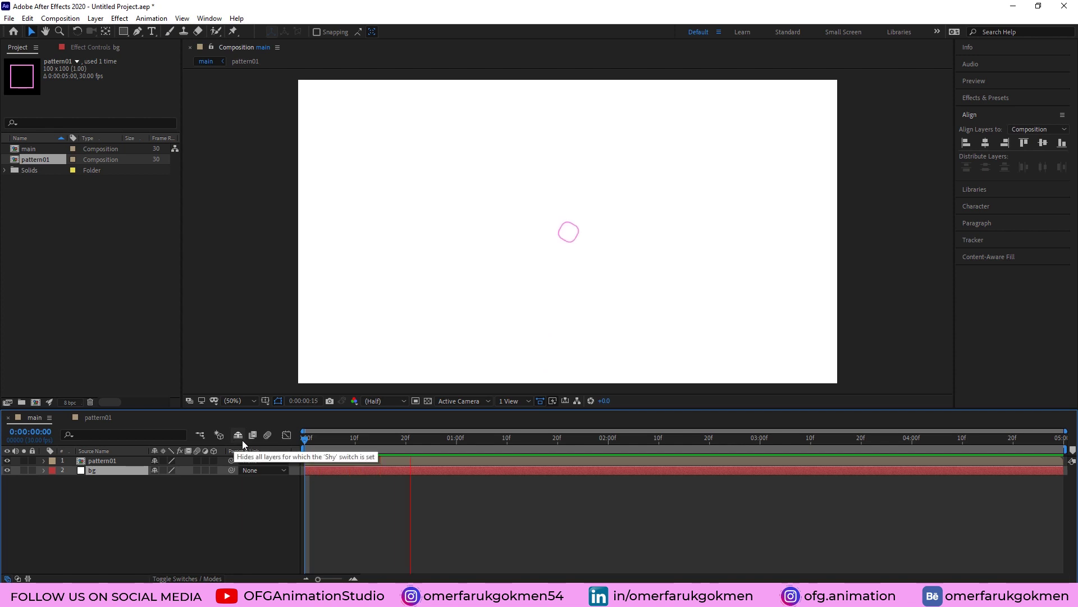
{"action": "key", "text": "space"}
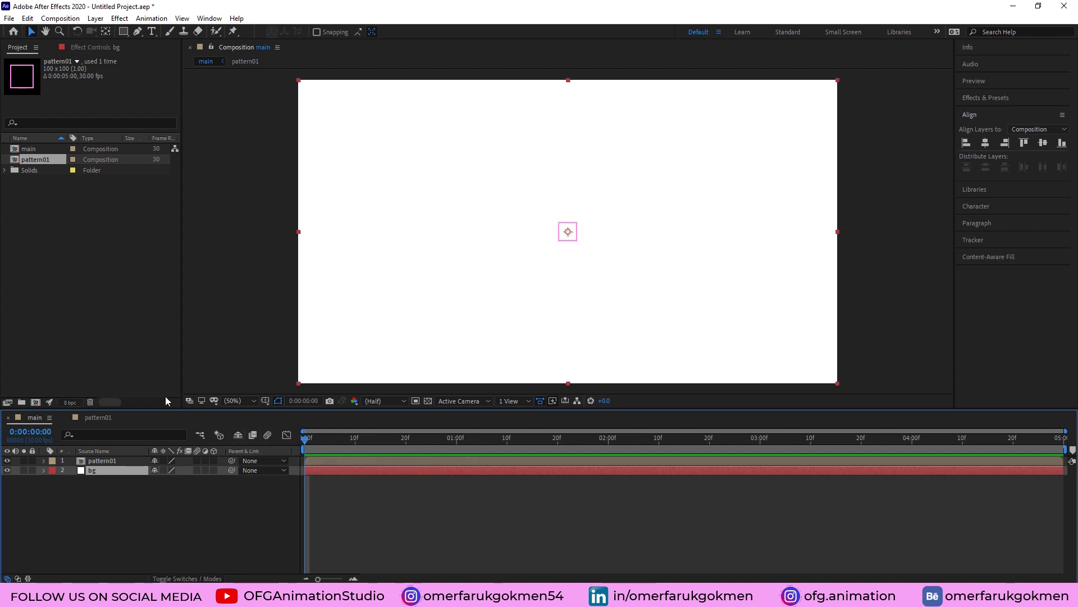
{"action": "left_click", "coordinate": [101, 462]}
- Apply Motion Tile to pattern01 with output width 1990 and output height 1210
{"action": "left_click", "coordinate": [977, 205]}
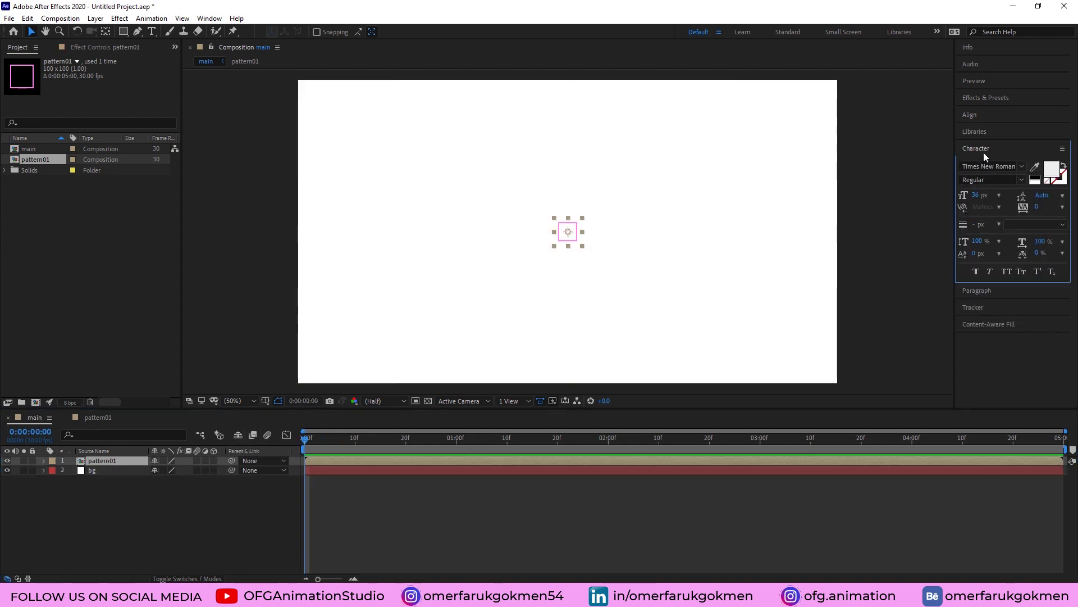
{"action": "left_click", "coordinate": [985, 98]}
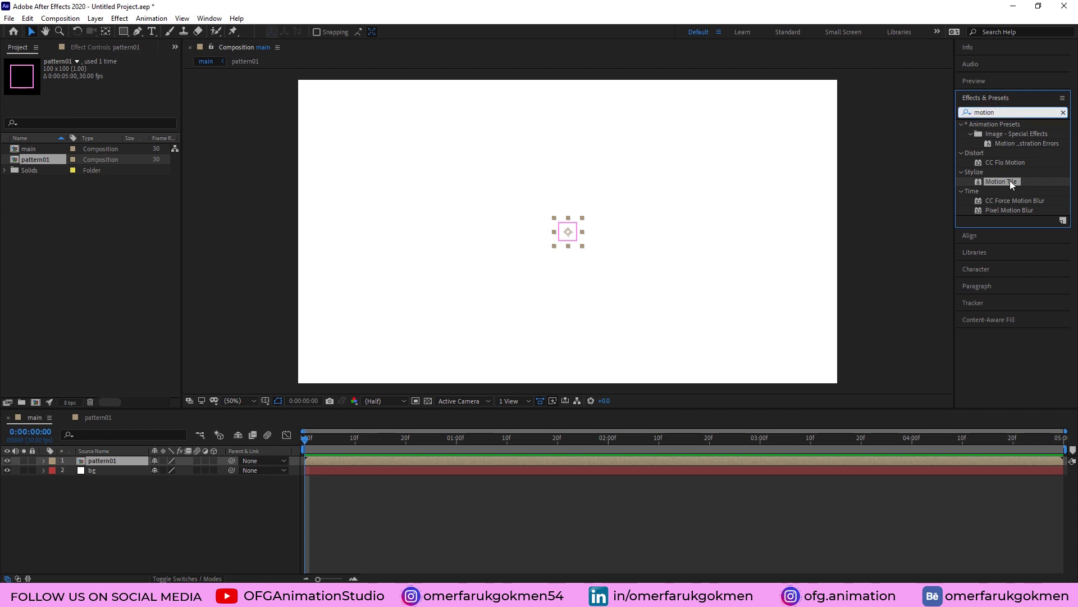
{"action": "left_click_drag", "start_coordinate": [1011, 181], "coordinate": [579, 238]}
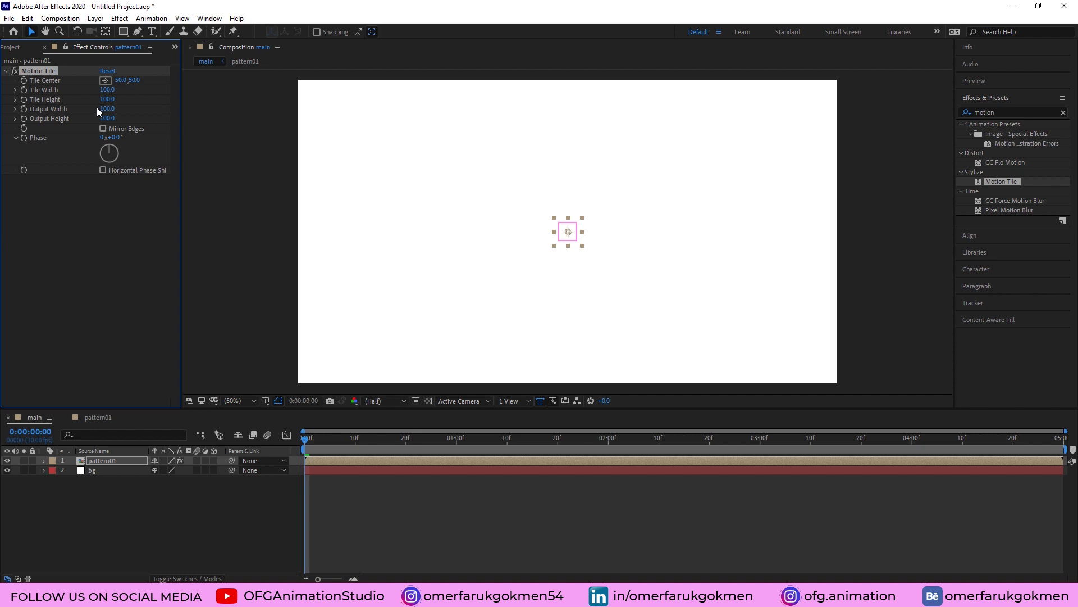
{"action": "left_click_drag", "start_coordinate": [118, 109], "coordinate": [200, 103]}
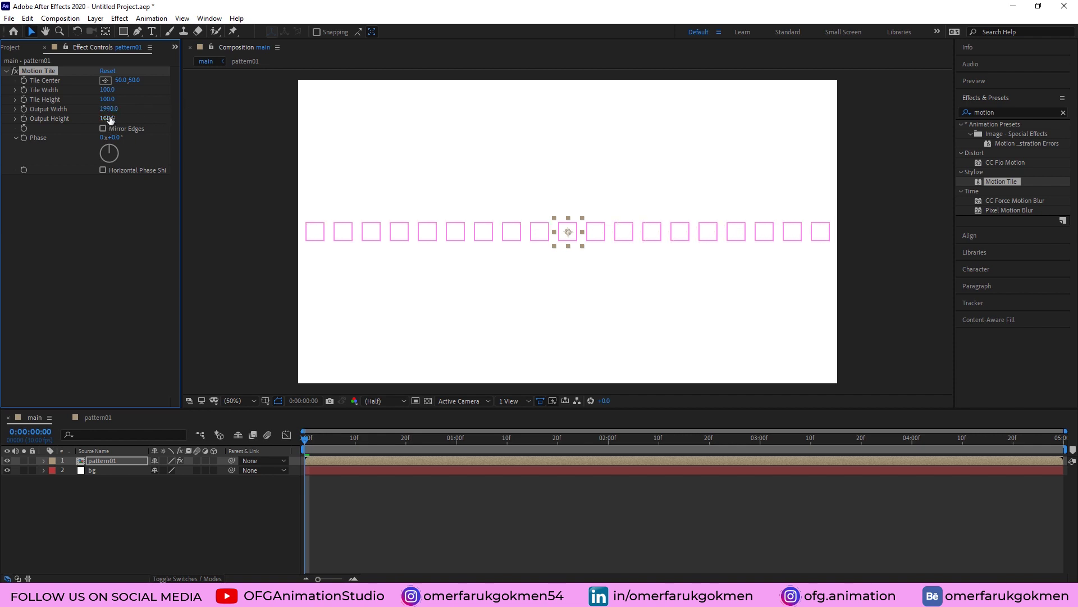
{"action": "left_click_drag", "start_coordinate": [110, 119], "coordinate": [168, 112]}
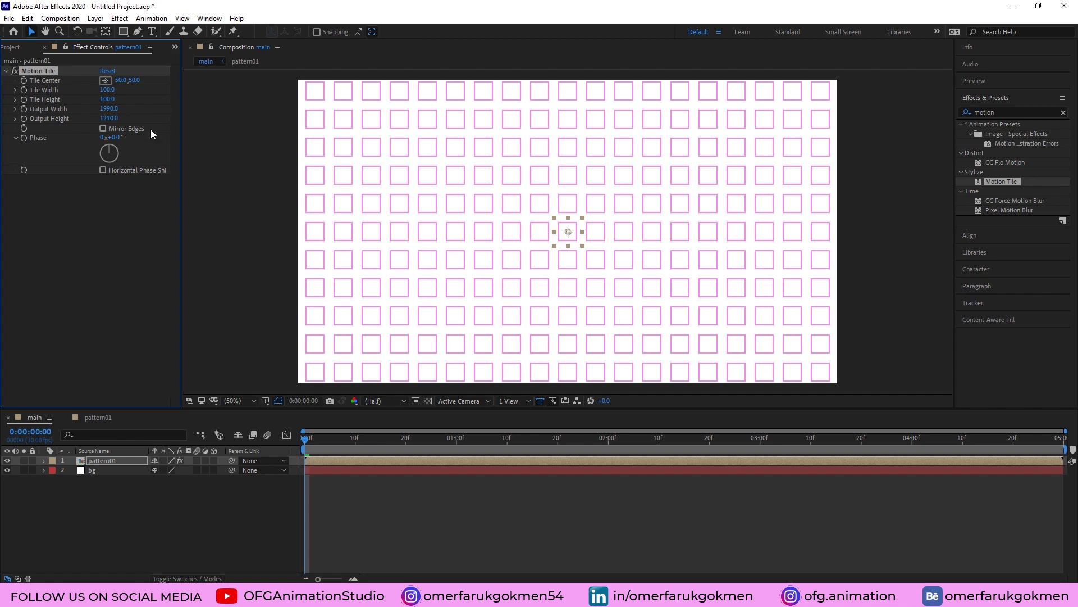
- Preview the tiles, end the work area at one second, and preview the loop
{"action": "key", "text": "space"}
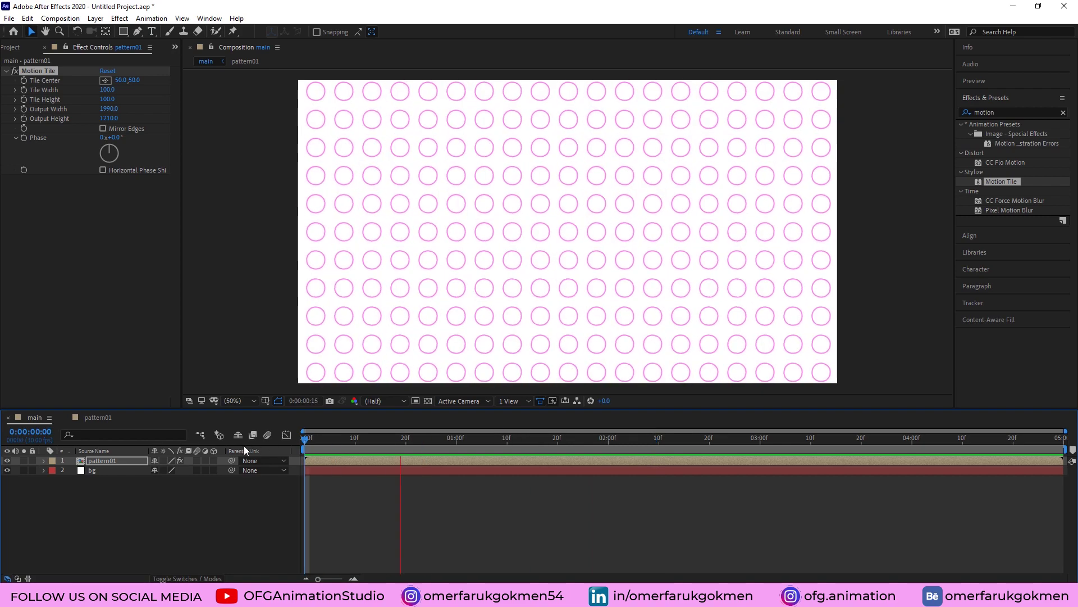
{"action": "key", "text": "space"}
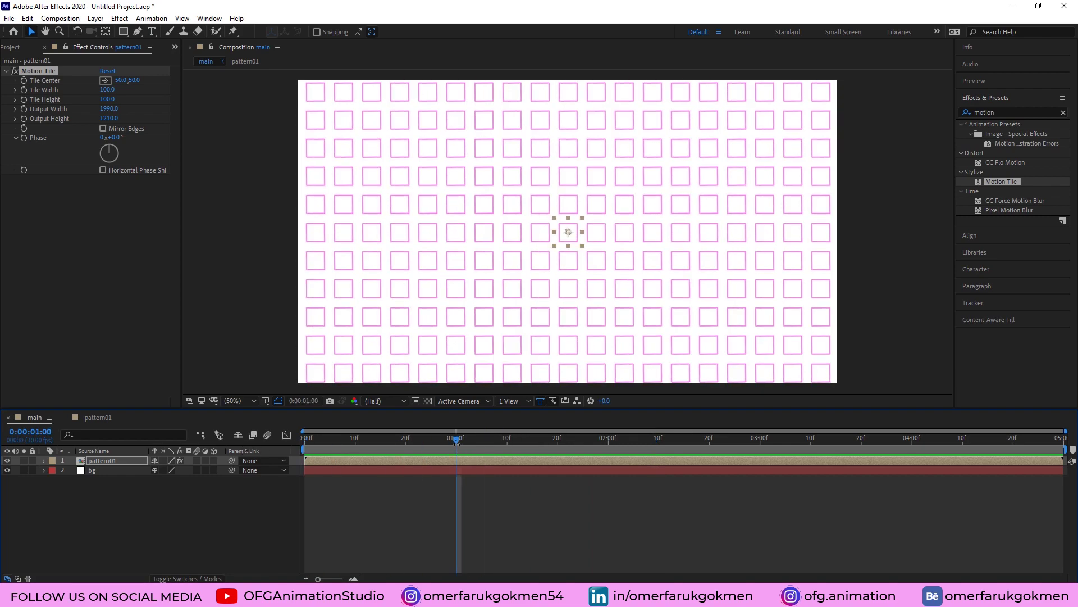
{"action": "key", "text": "n"}
{"action": "key", "text": "Home"}
{"action": "key", "text": "space"}
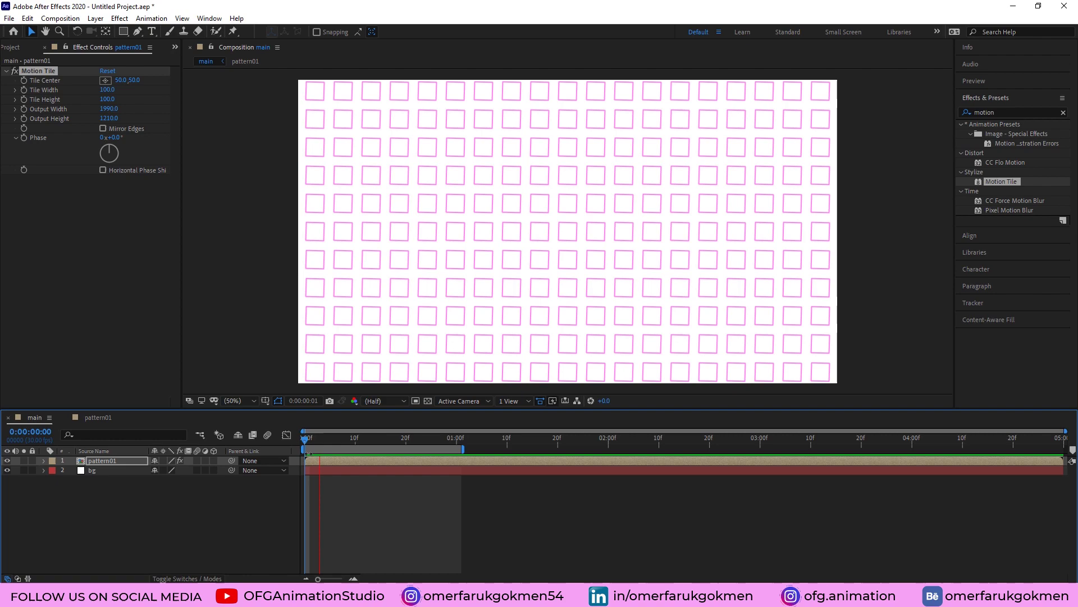
{"action": "key", "text": "space"}
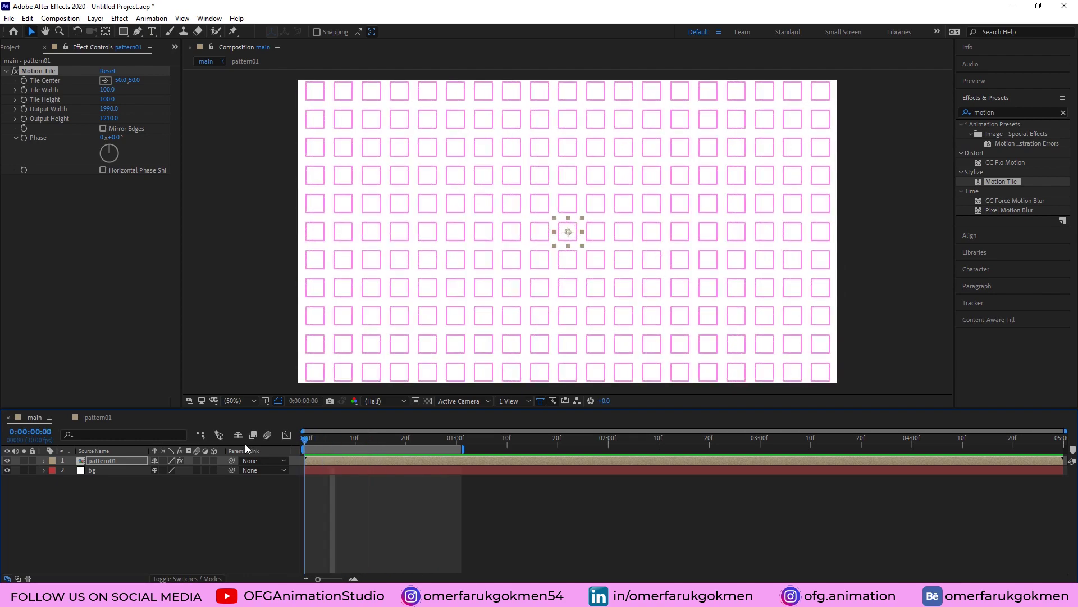
- Turn on Mirror Edges in Motion Tile and preview the mirrored pattern
{"action": "left_click", "coordinate": [102, 129]}
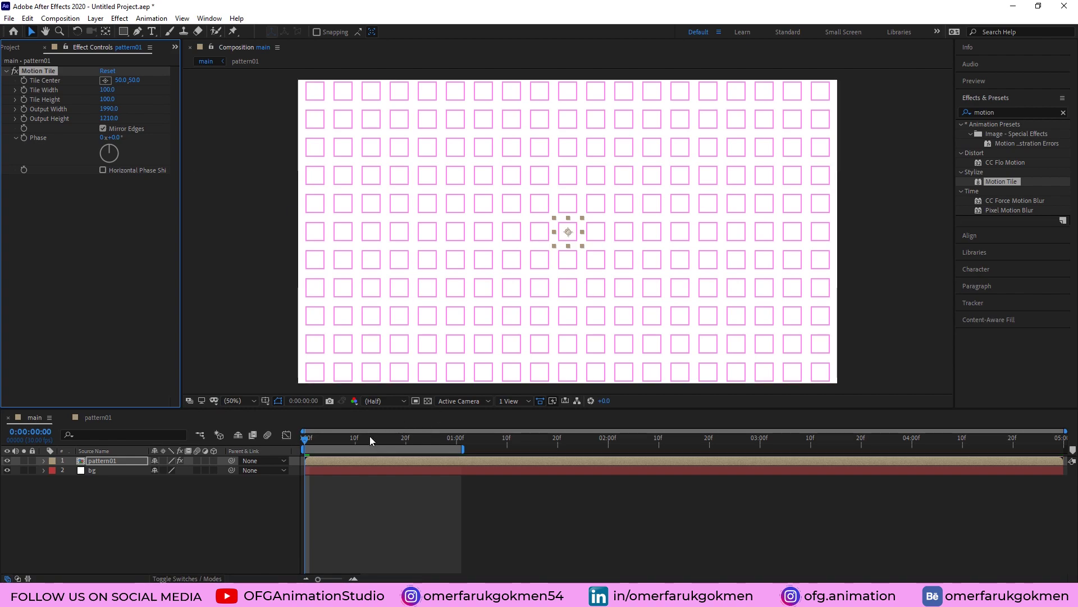
{"action": "key", "text": "space"}
{"action": "left_click_drag", "start_coordinate": [384, 443], "coordinate": [371, 442]}
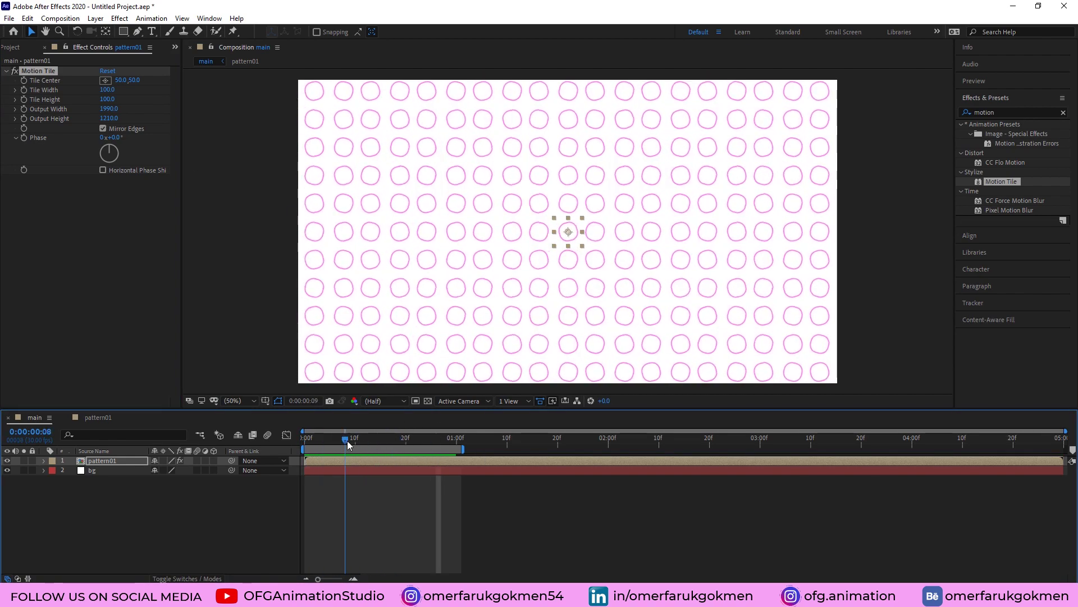
{"action": "left_click_drag", "start_coordinate": [407, 442], "coordinate": [268, 446]}
{"action": "key", "text": "space"}
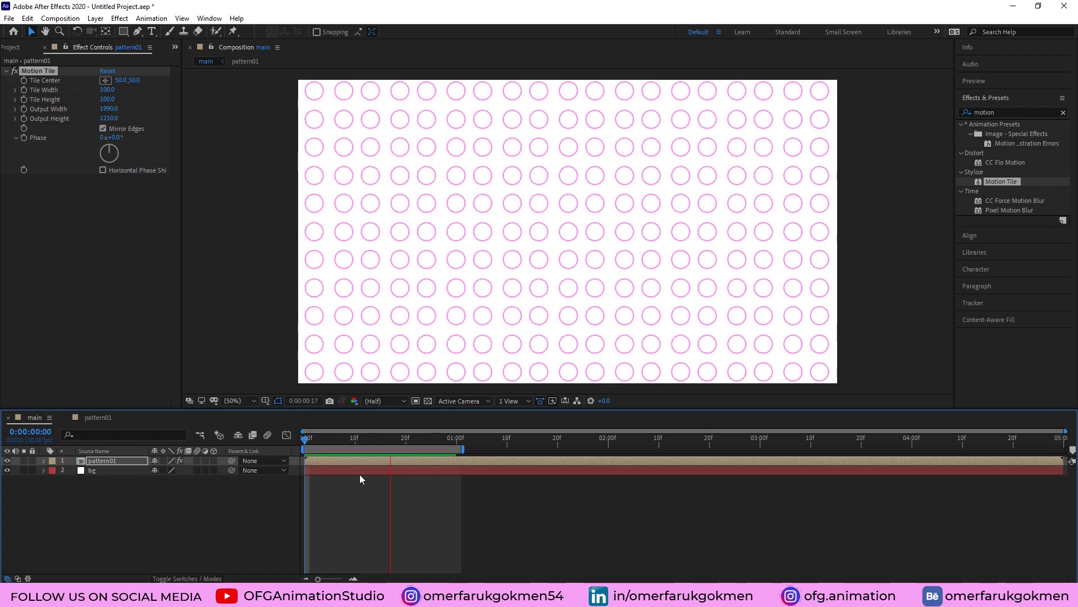
{"action": "scroll", "coordinate": [551, 270], "scroll_direction": "up", "scroll_amount": 4}
- Preview the tiles and scrub the Motion Tile Phase up to about 266°
{"action": "key", "text": "space"}
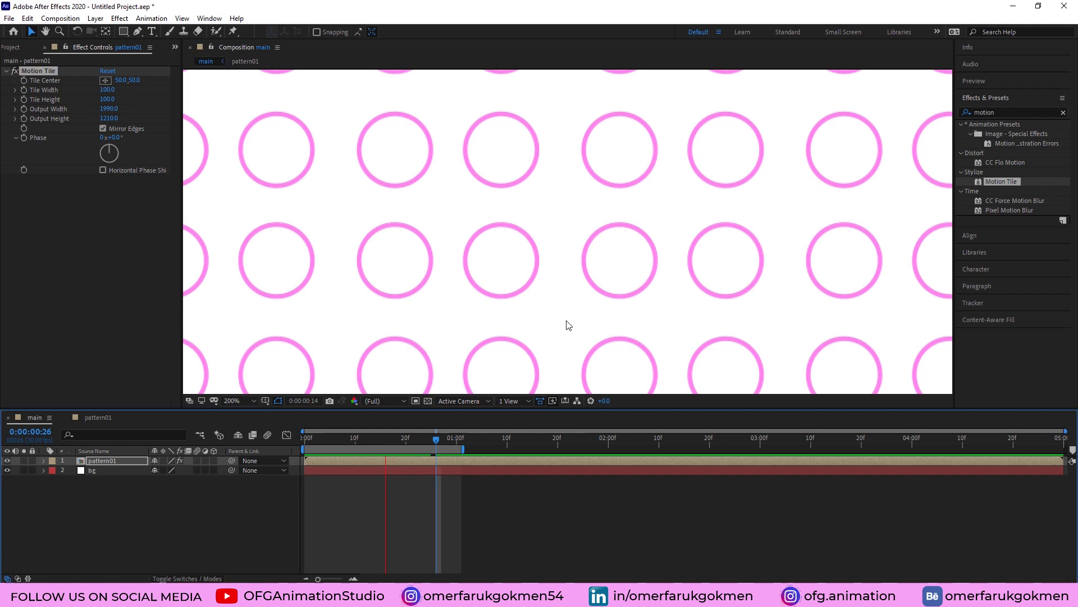
{"action": "scroll", "coordinate": [565, 322], "scroll_direction": "down", "scroll_amount": 4}
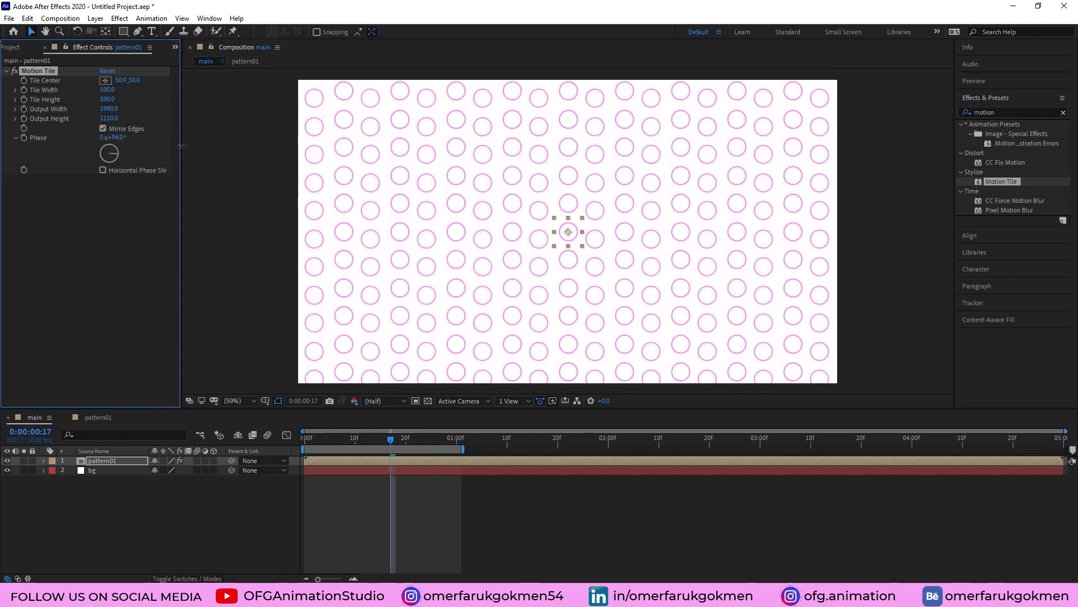
{"action": "left_click_drag", "start_coordinate": [116, 138], "coordinate": [312, 316]}
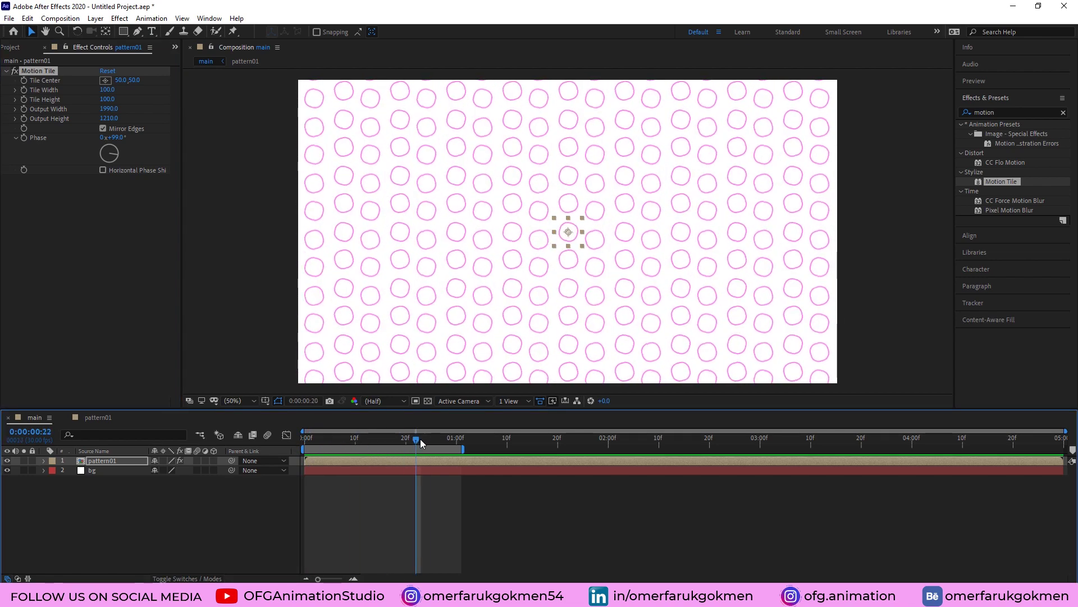
{"action": "key", "text": "space"}
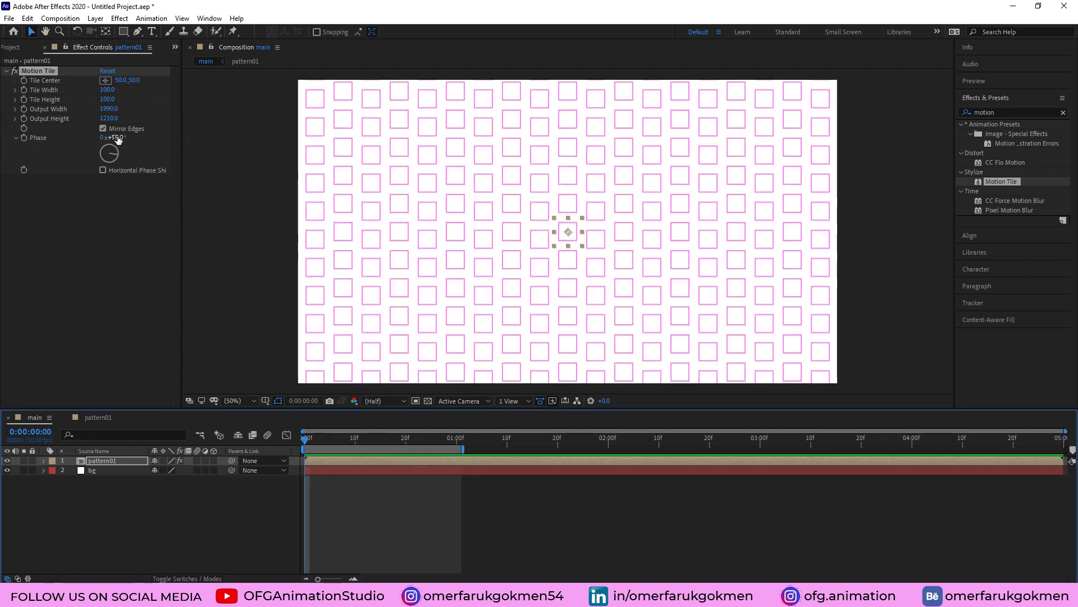
{"action": "left_click_drag", "start_coordinate": [117, 140], "coordinate": [349, 135]}
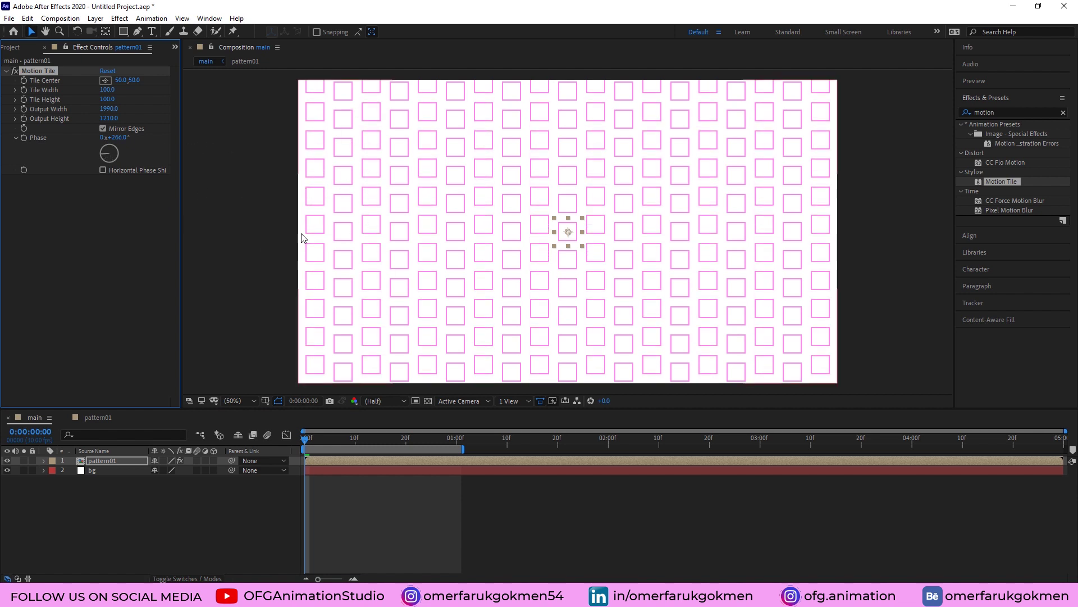
- Turn on Horizontal Phase Shift and preview the staggered tile rows
{"action": "left_click", "coordinate": [103, 171]}
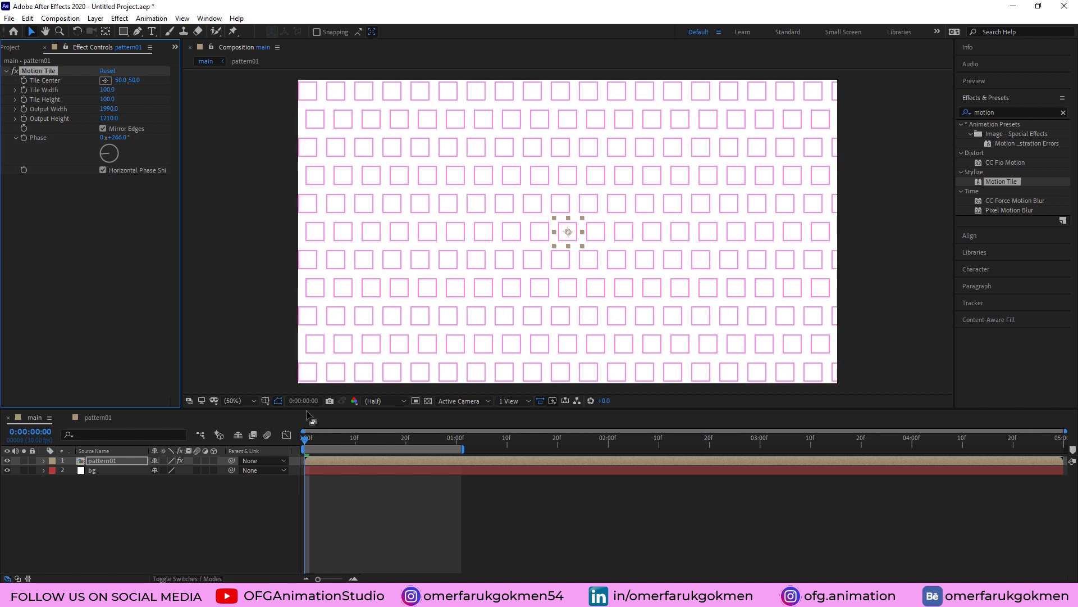
{"action": "key", "text": "space"}
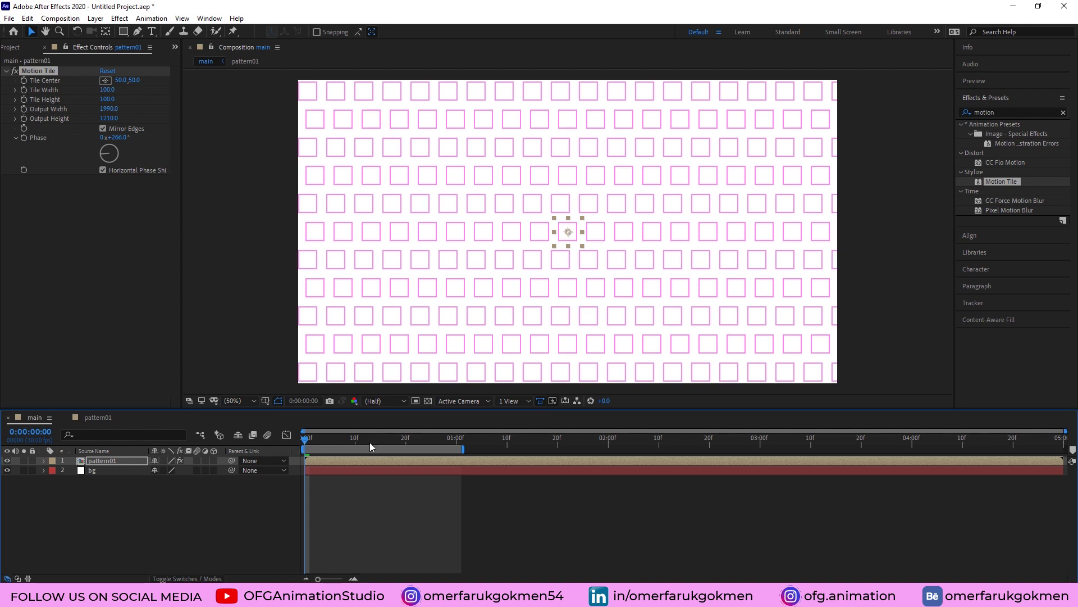
{"action": "key", "text": "space"}
- Raise Phase to 2x+123°, then reset it to 0° and preview
{"action": "mouse_move", "coordinate": [115, 138]}
{"action": "left_mouse_down"}
{"action": "mouse_move", "coordinate": [467, 144]}
{"action": "mouse_move", "coordinate": [165, 155]}
{"action": "left_mouse_up"}
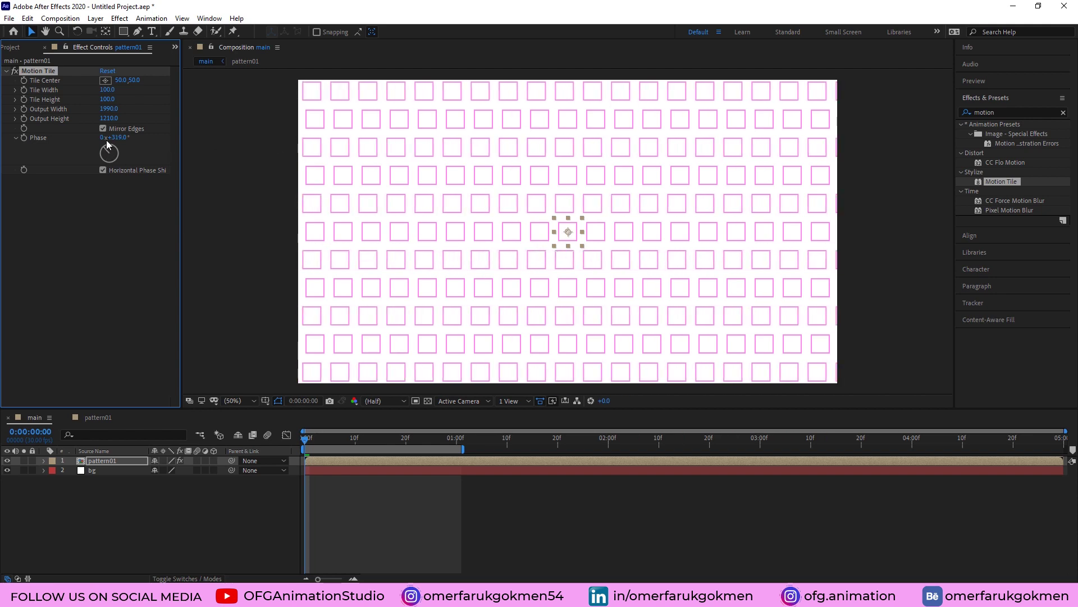
{"action": "key", "text": "Return"}
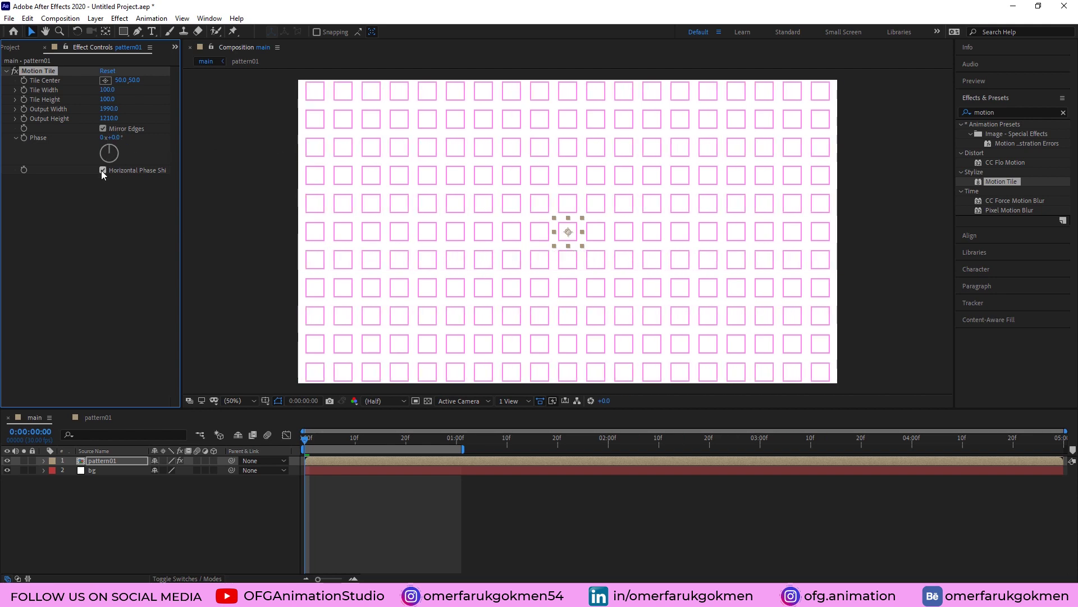
{"action": "key", "text": "space"}
{"action": "key", "text": "space"}
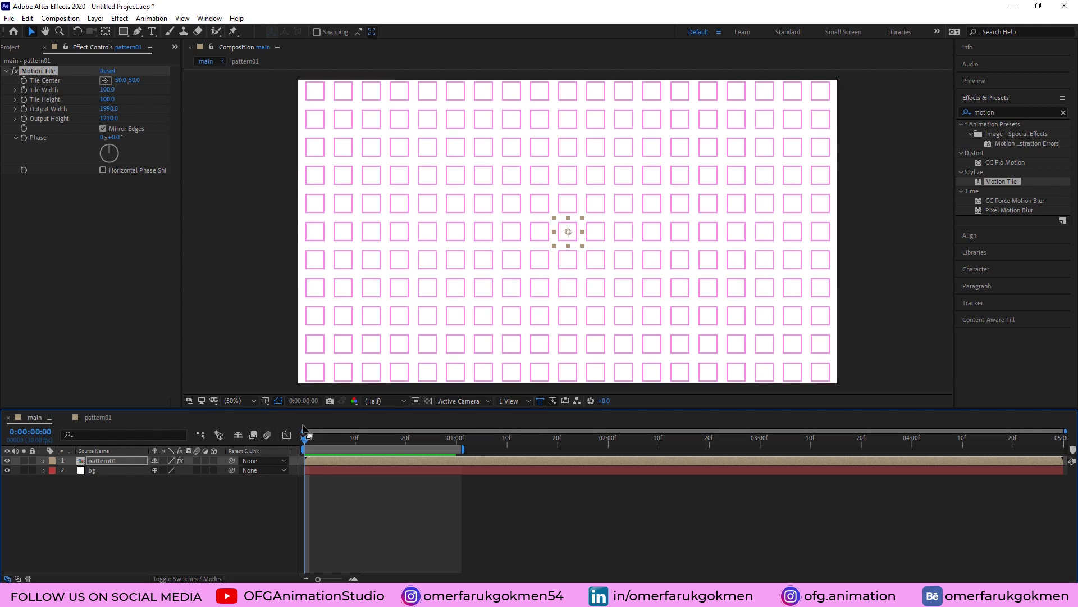
- Keyframe Phase at 0:00 and enter a new Phase value at one second
{"action": "left_click", "coordinate": [107, 301]}
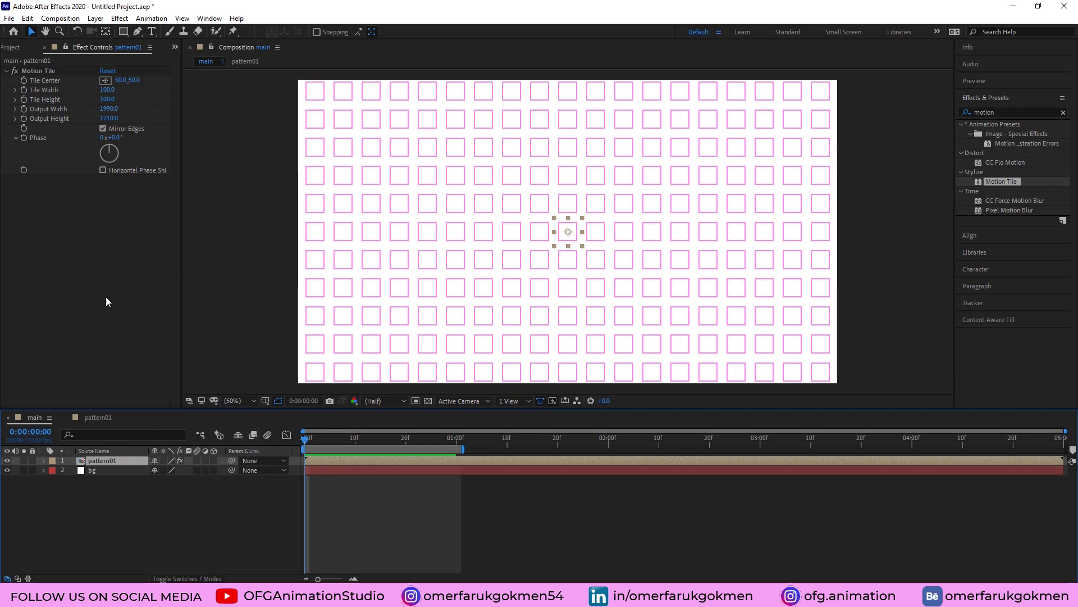
{"action": "left_click", "coordinate": [23, 138]}
{"action": "left_click", "coordinate": [452, 436]}
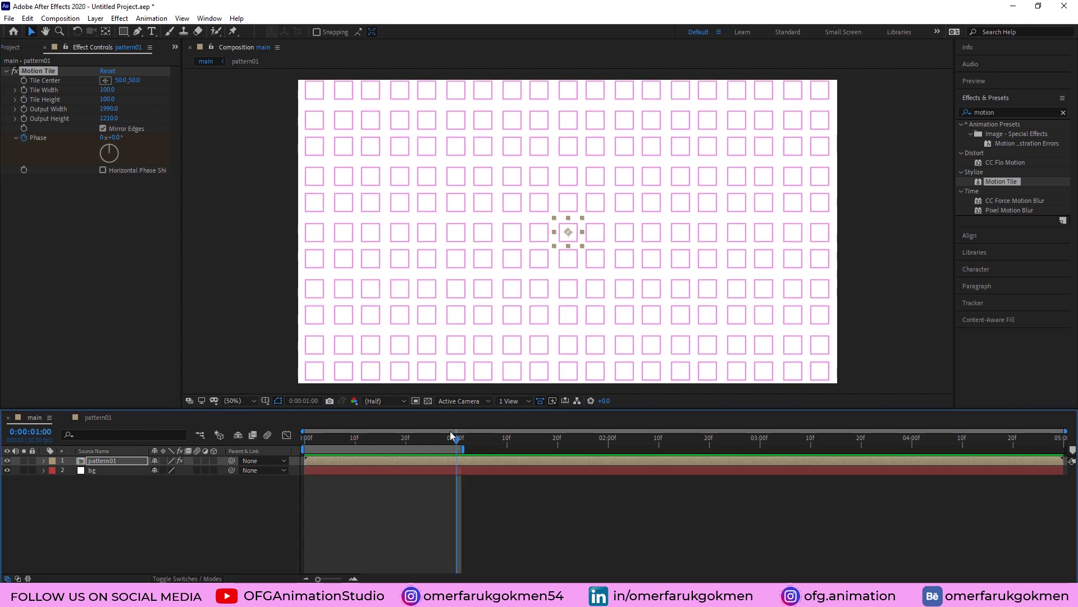
{"action": "left_click", "coordinate": [113, 137]}
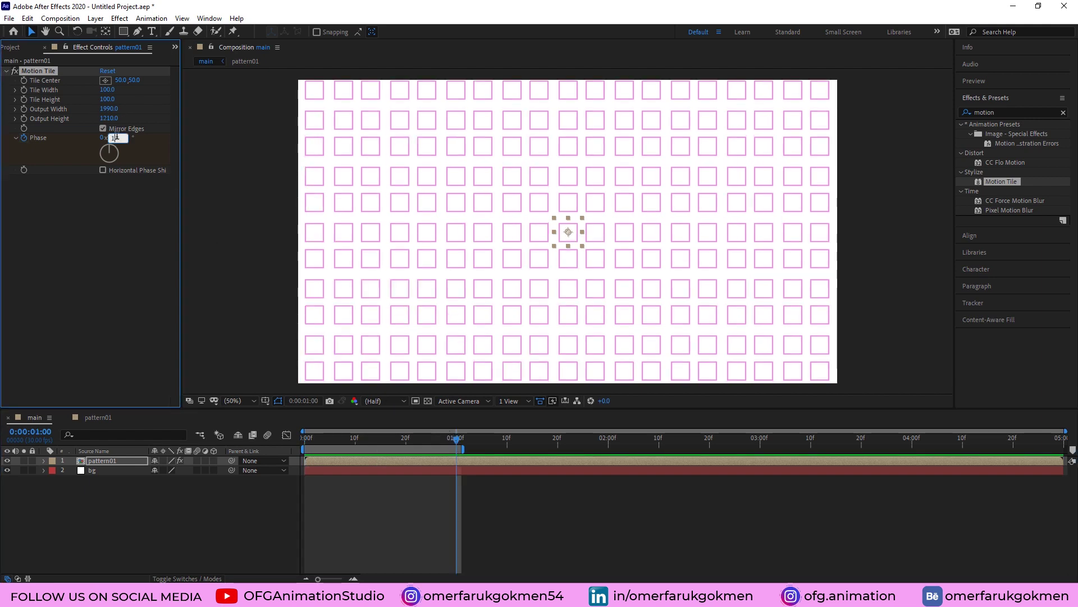
{"action": "type", "text": "180"}
{"action": "key", "text": "Return"}
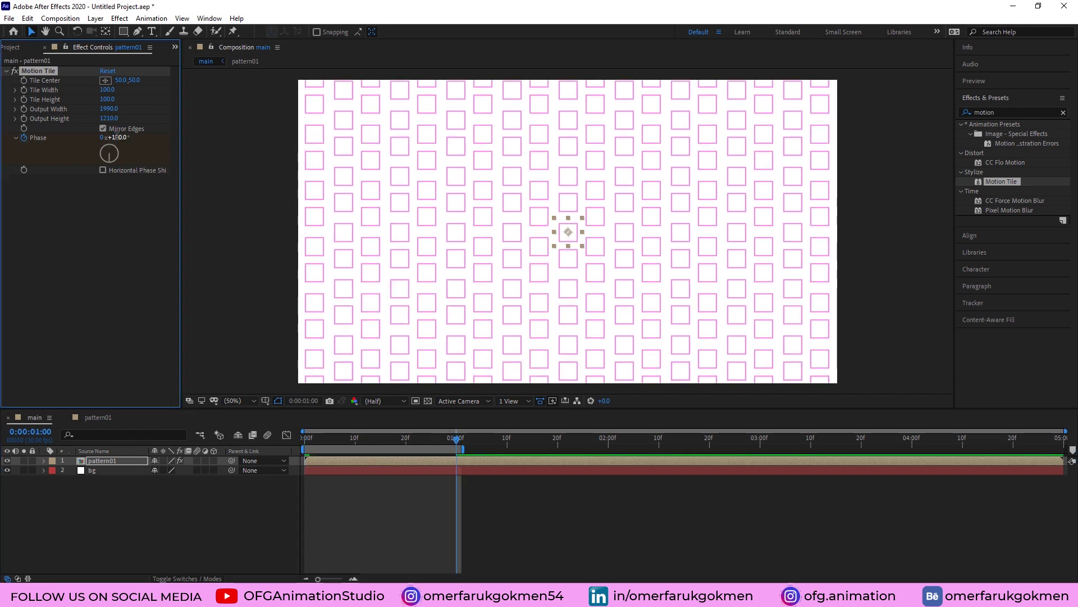
- Preview from the start and scrub the first second to watch the tiles shift
{"action": "key", "text": "Home"}
{"action": "key", "text": "space"}
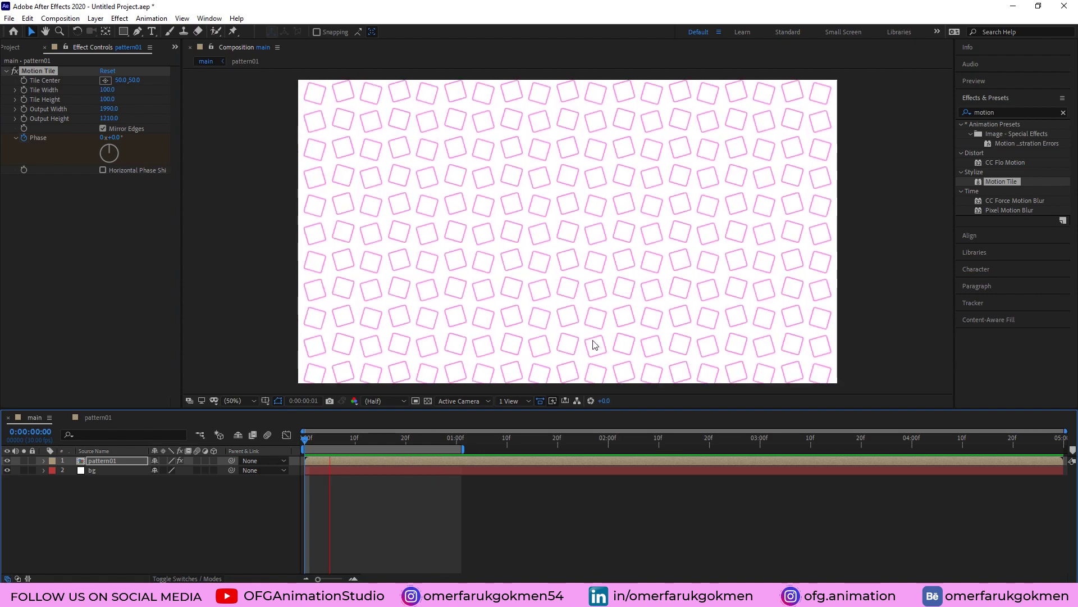
{"action": "left_click", "coordinate": [439, 438]}
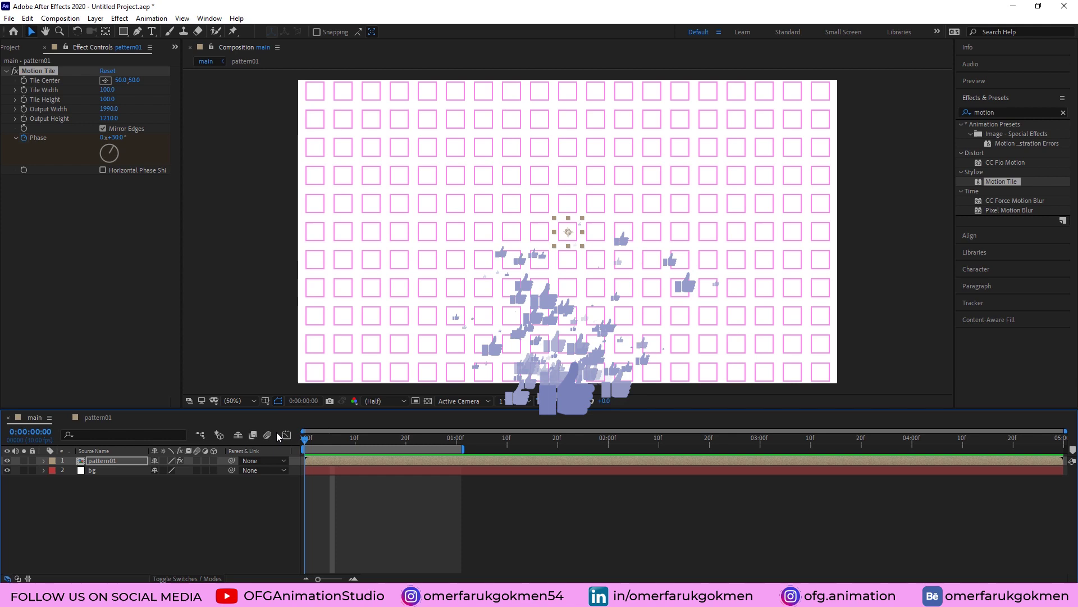
{"action": "left_click", "coordinate": [371, 439]}
{"action": "left_click_drag", "start_coordinate": [372, 440], "coordinate": [410, 440]}
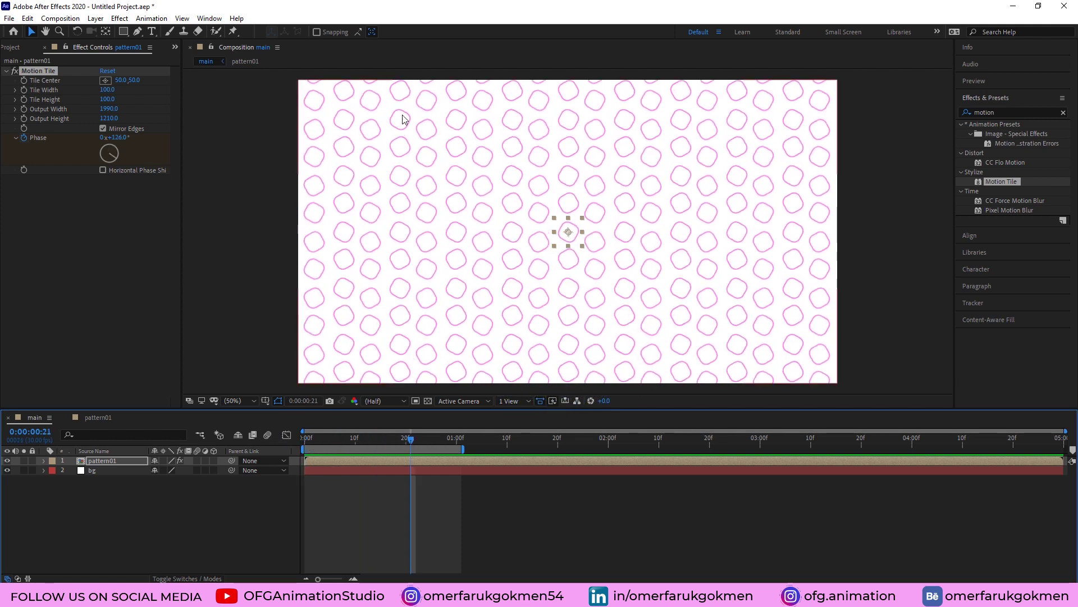
{"action": "left_click_drag", "start_coordinate": [410, 440], "coordinate": [302, 441]}
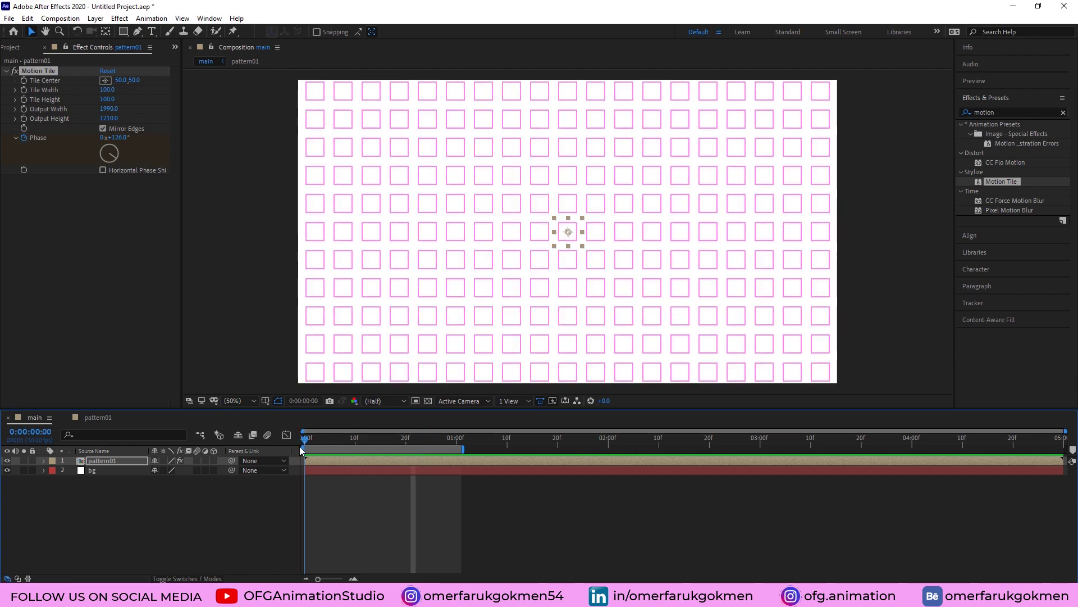
- Reveal the keyframed properties with U and scrub through the first second
{"action": "left_click", "coordinate": [108, 118]}
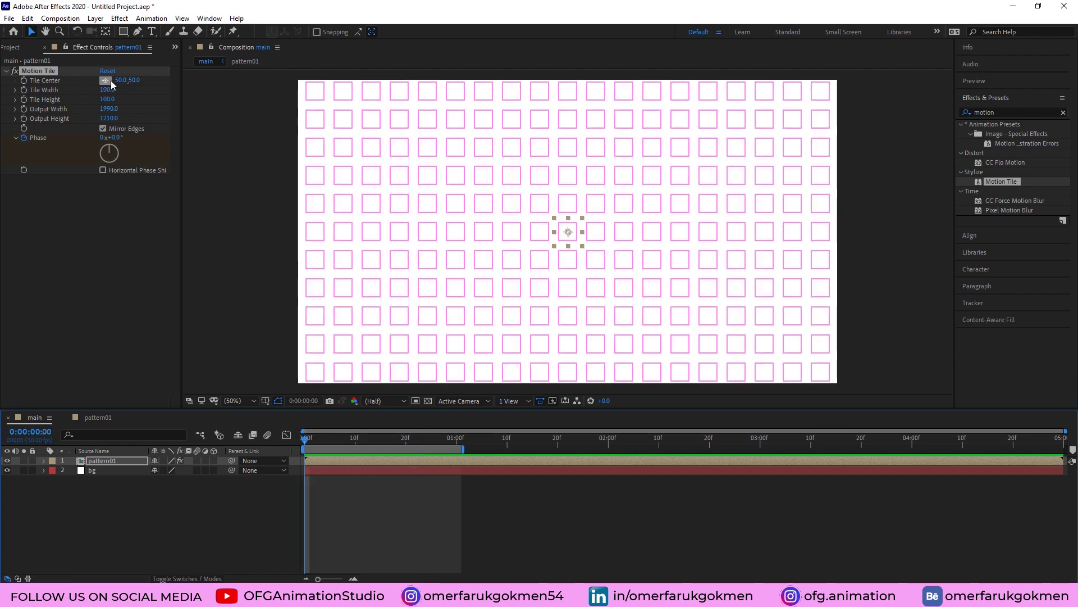
{"action": "left_click", "coordinate": [38, 150]}
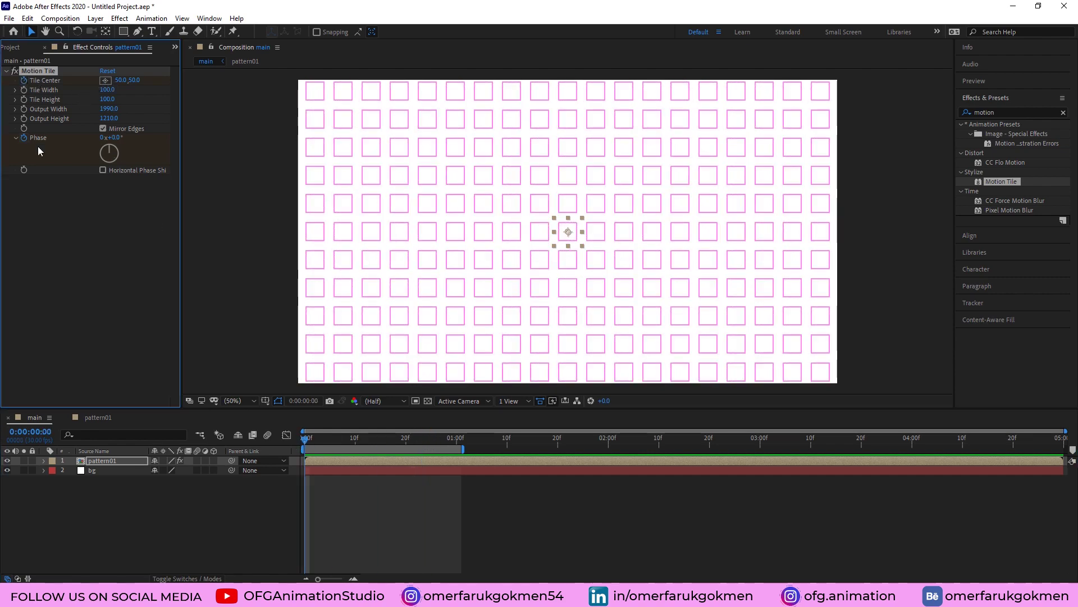
{"action": "key", "text": "u"}
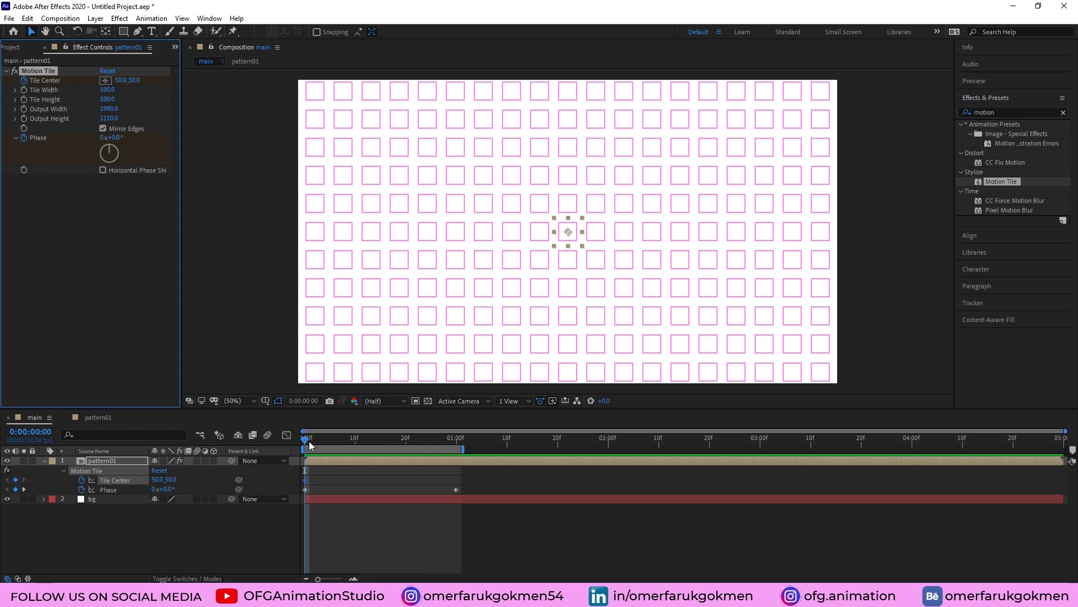
{"action": "left_click_drag", "start_coordinate": [308, 444], "coordinate": [402, 448]}
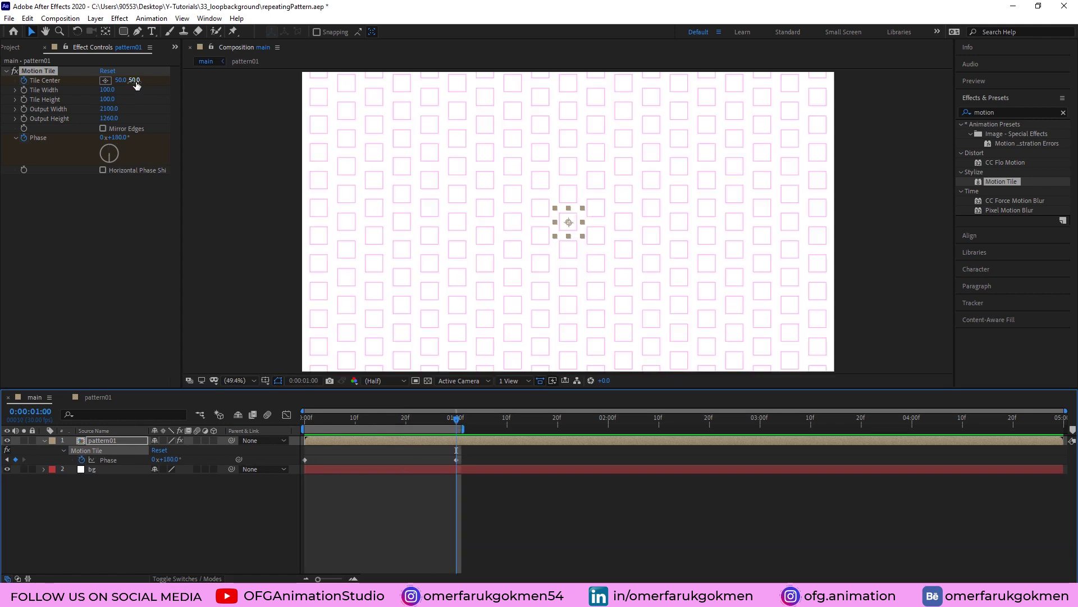
- At one second, set Tile Center Y to -50 and Phase to 2x+0°
{"action": "left_click", "coordinate": [135, 80]}
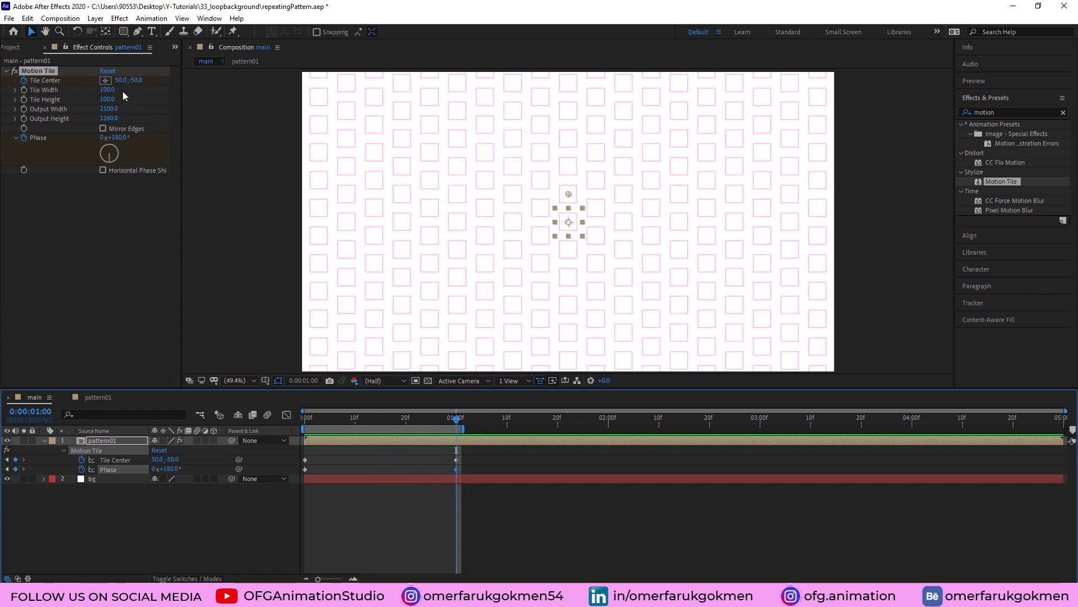
{"action": "left_click", "coordinate": [123, 496]}
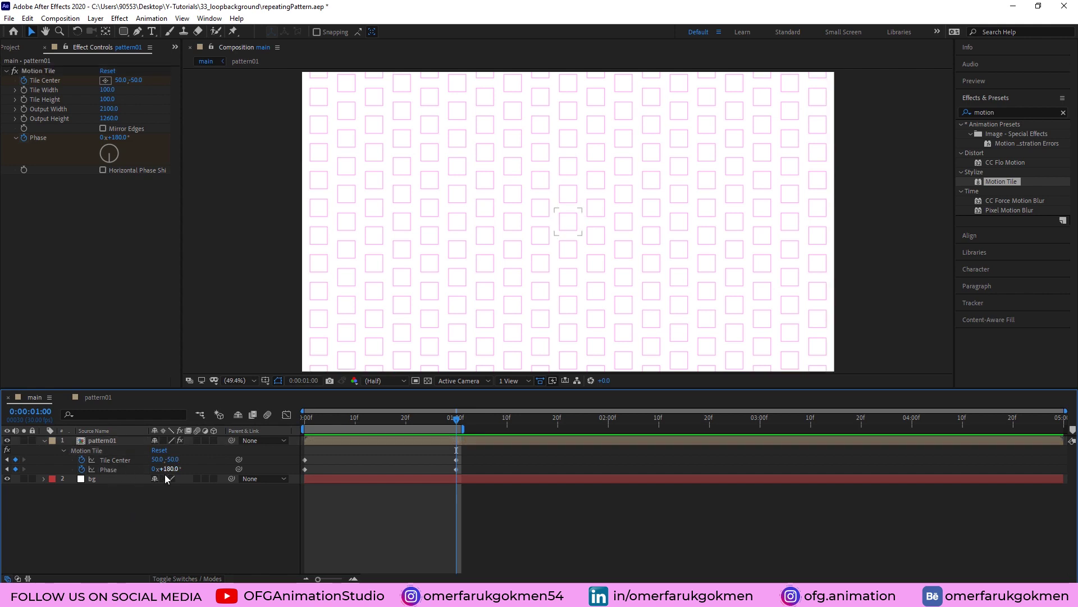
{"action": "type", "text": "2"}
{"action": "key", "text": "Return"}
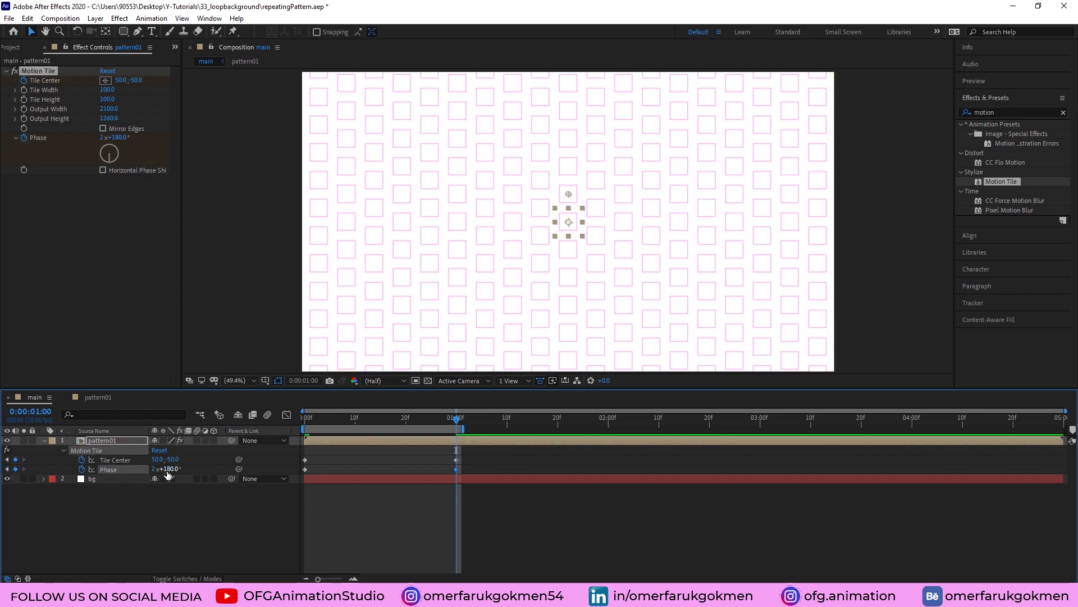
{"action": "type", "text": "0"}
{"action": "key", "text": "Return"}
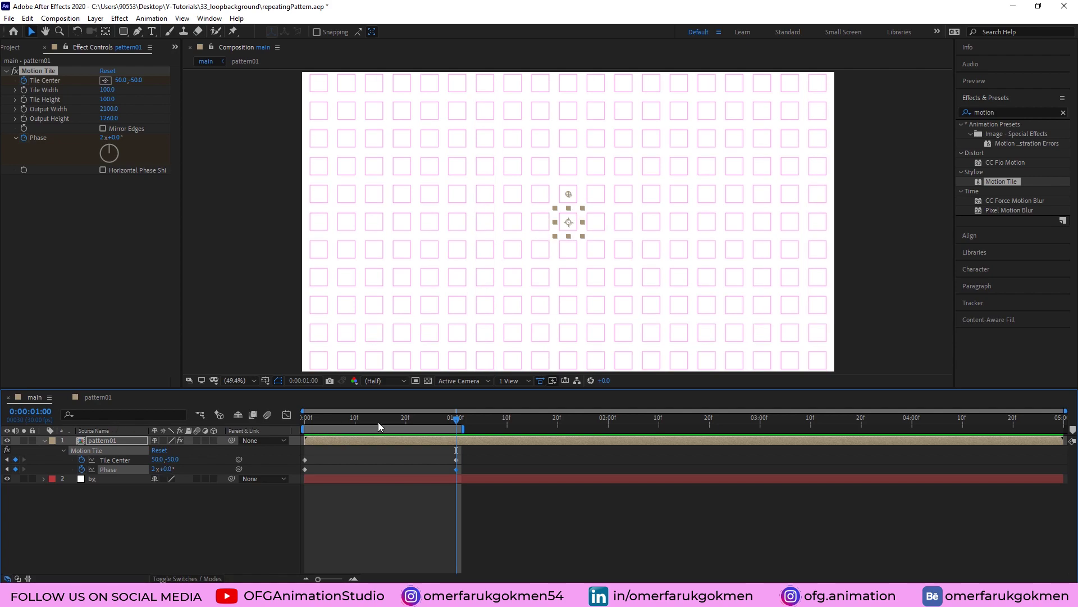
{"action": "key", "text": "space"}
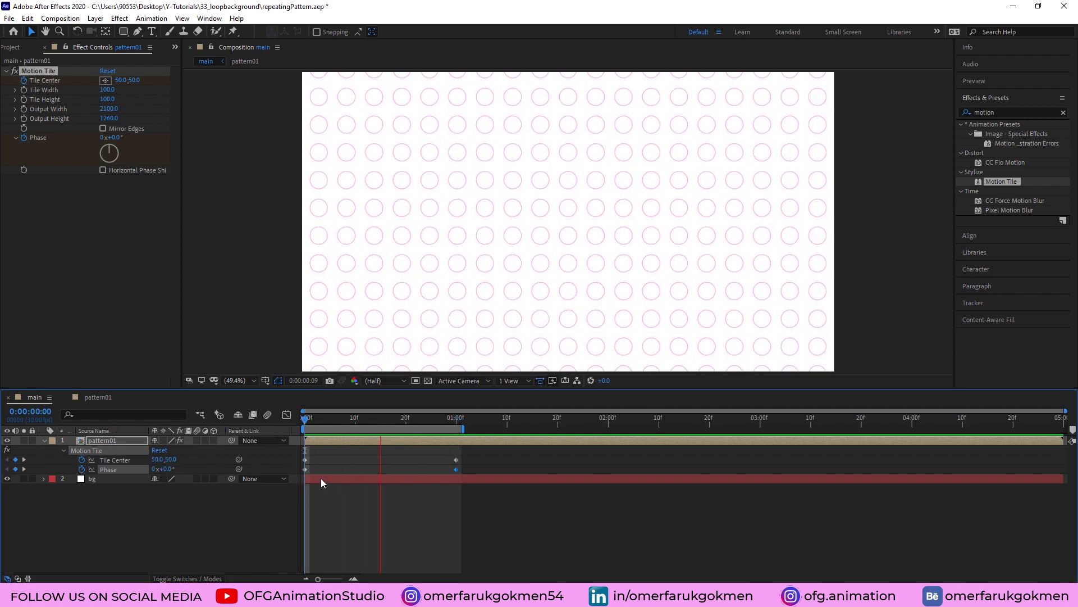
{"action": "key", "text": "space"}
{"action": "key", "text": "space"}
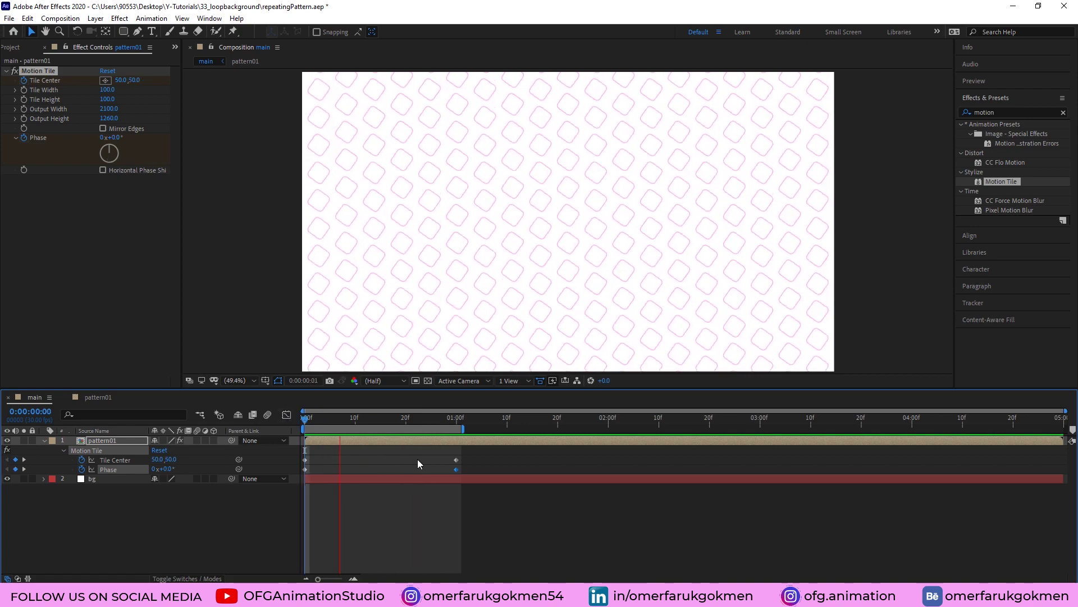
{"action": "key", "text": "space"}
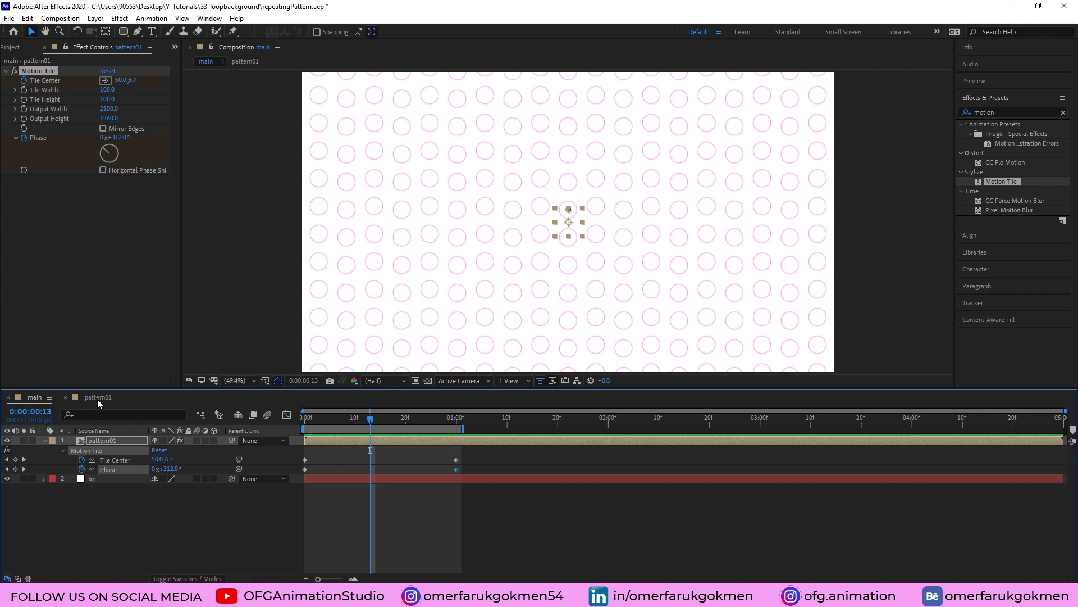
{"action": "left_click", "coordinate": [98, 397]}
{"action": "mouse_move", "coordinate": [334, 416]}
{"action": "left_mouse_down"}
{"action": "mouse_move", "coordinate": [379, 432]}
{"action": "mouse_move", "coordinate": [470, 435]}
{"action": "left_mouse_up"}
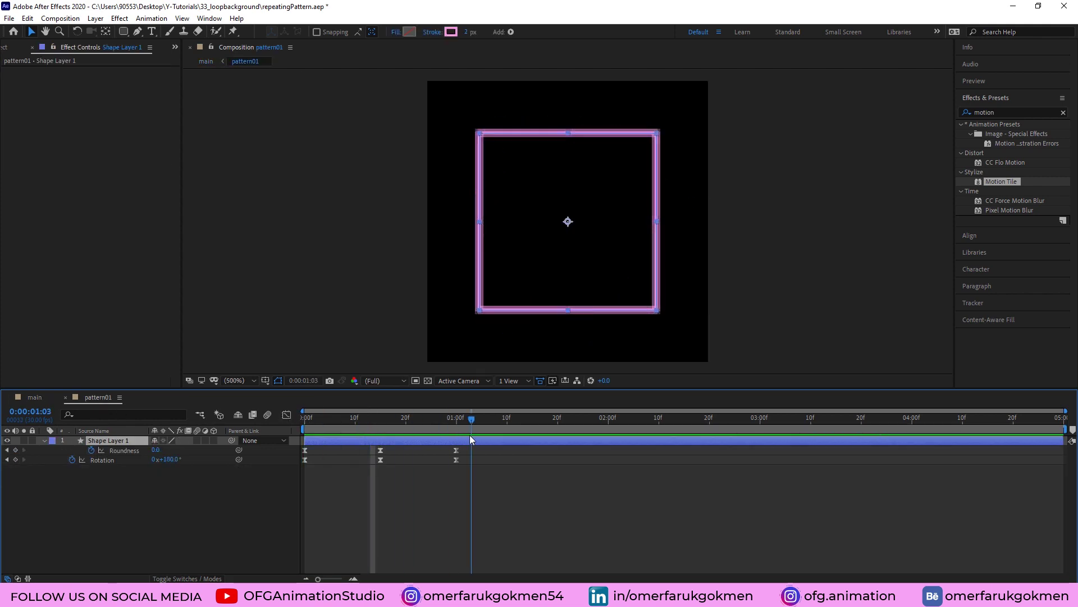
{"action": "left_click_drag", "start_coordinate": [351, 431], "coordinate": [304, 430]}
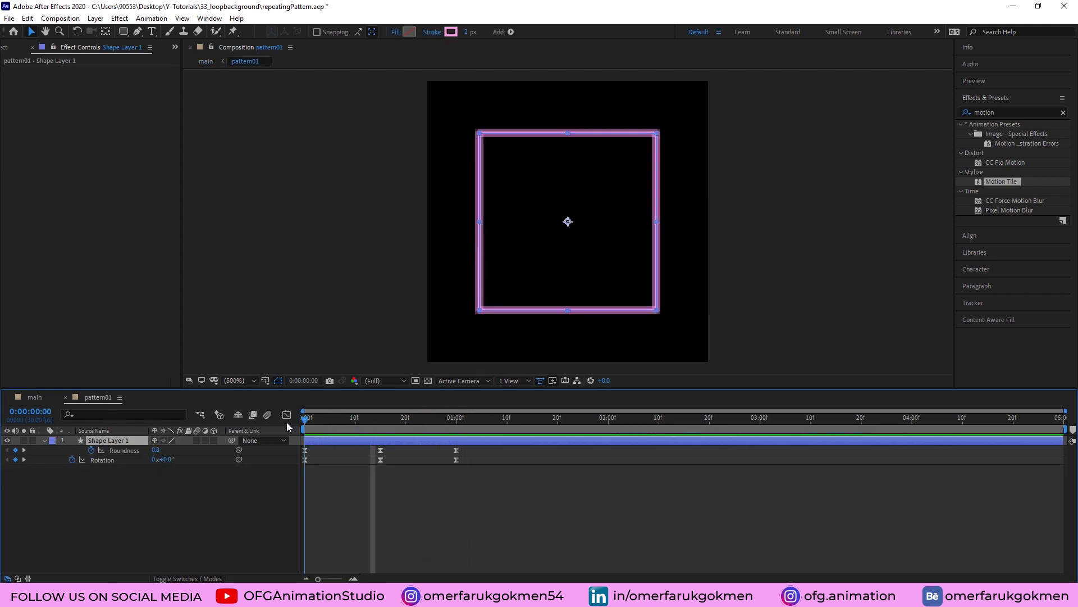
{"action": "left_click", "coordinate": [33, 397]}
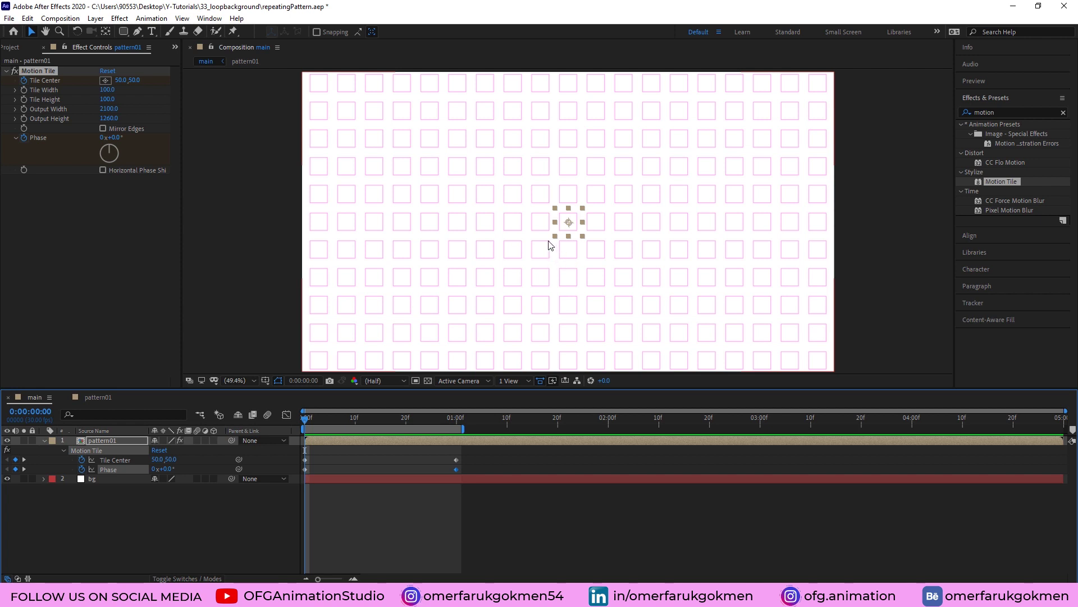